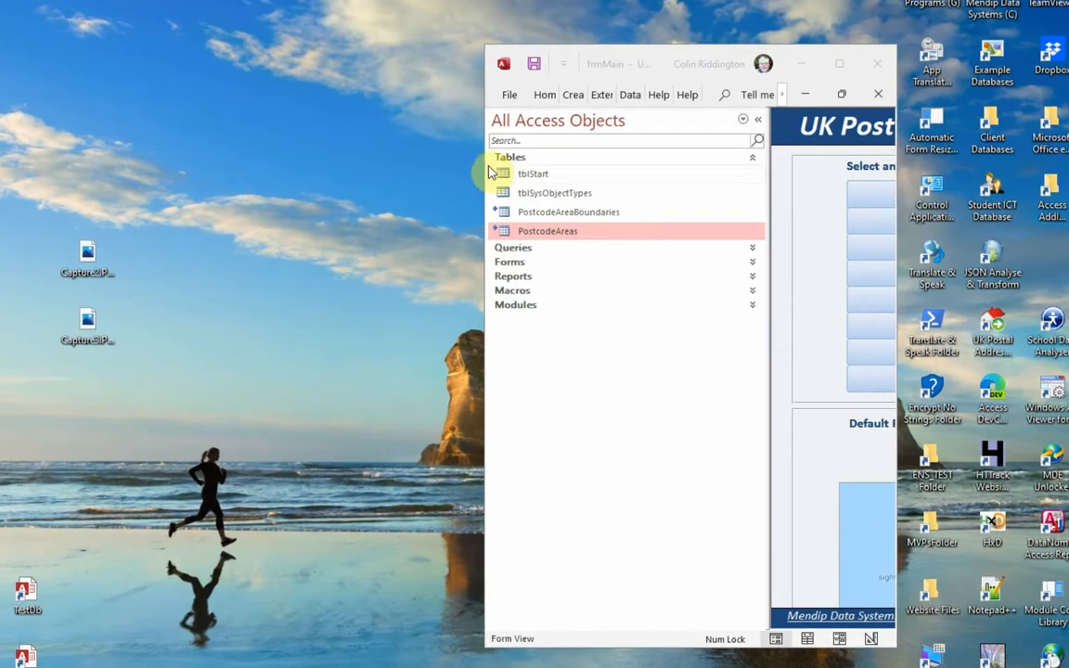
- Create desktop shortcuts to the tables tblStart and PostcodeAreas and to the query qryActivePostcodes
{"action": "left_click", "coordinate": [531, 179]}
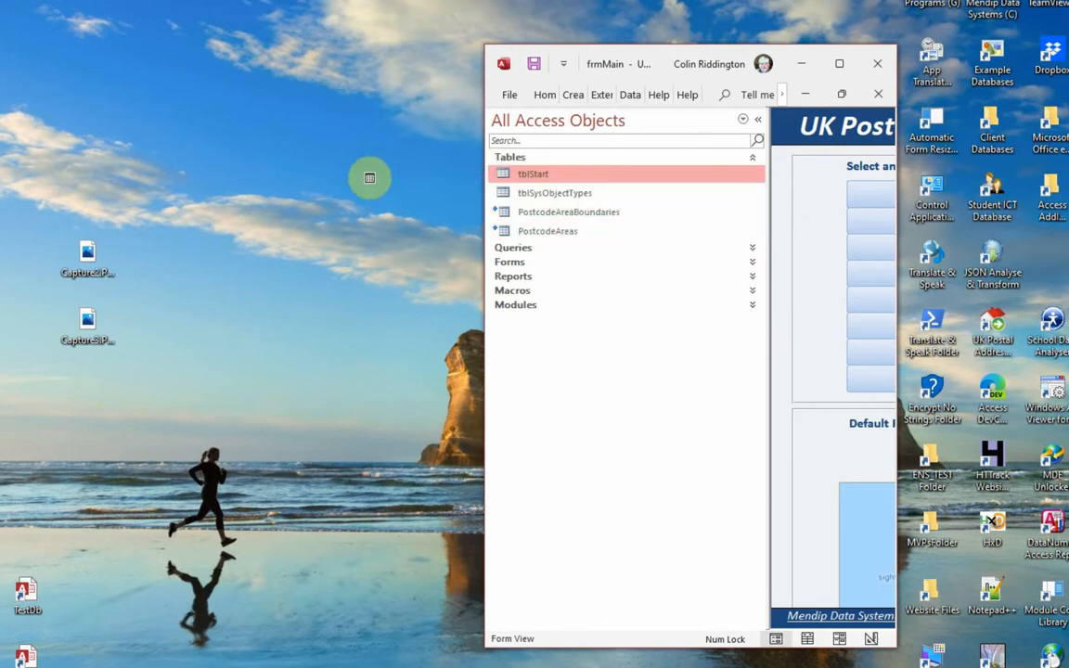
{"action": "left_click", "coordinate": [338, 176]}
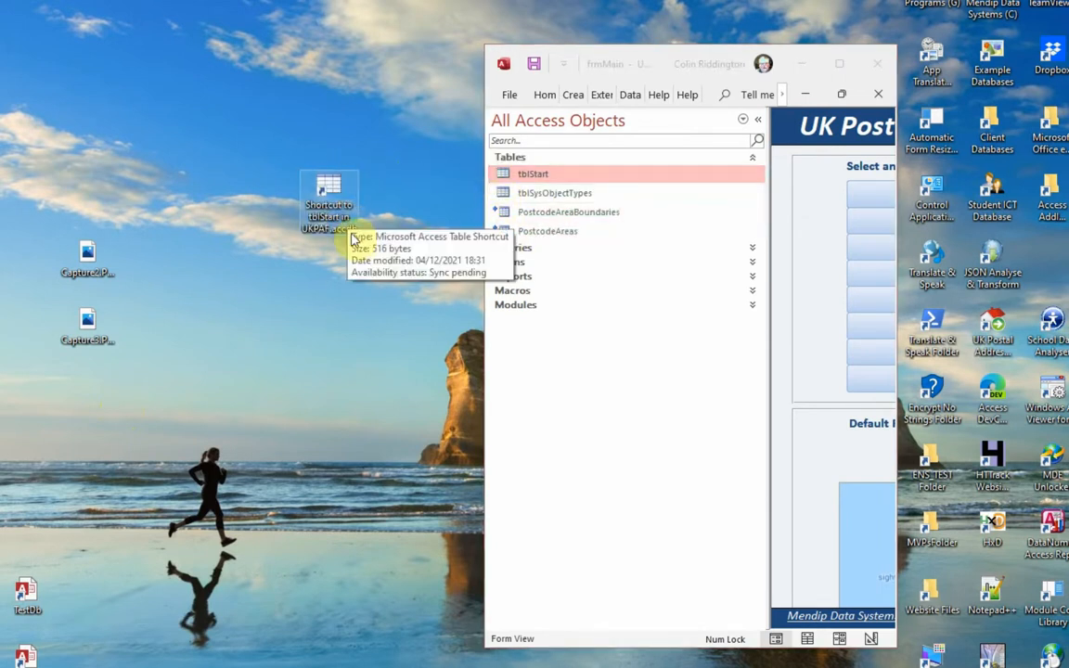
{"action": "left_click_drag", "start_coordinate": [546, 231], "coordinate": [324, 266]}
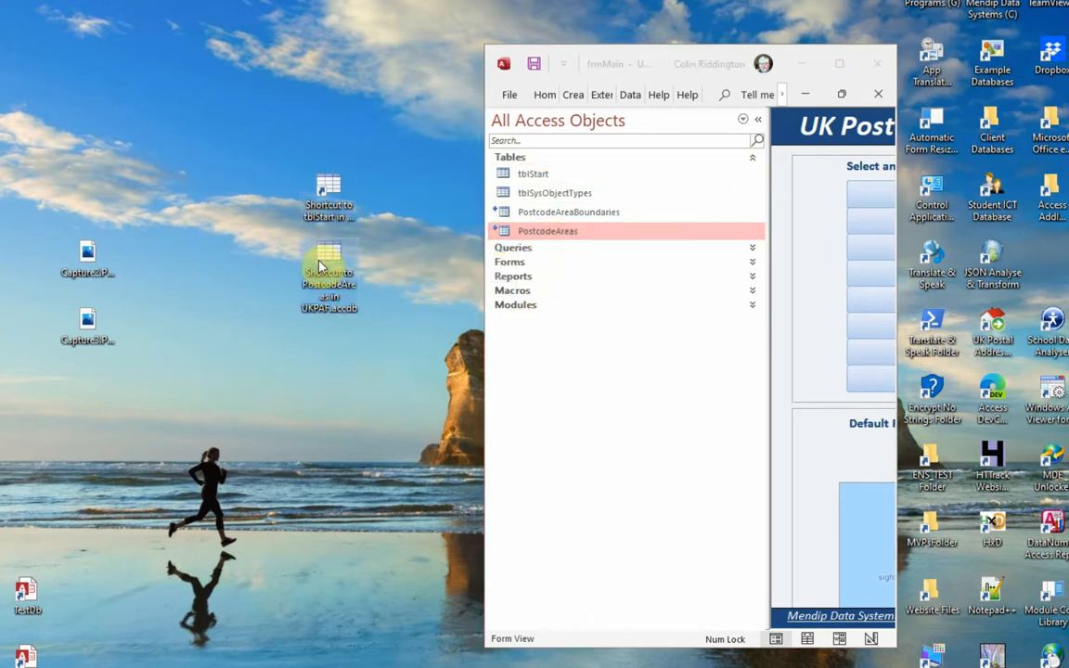
{"action": "left_click", "coordinate": [525, 248]}
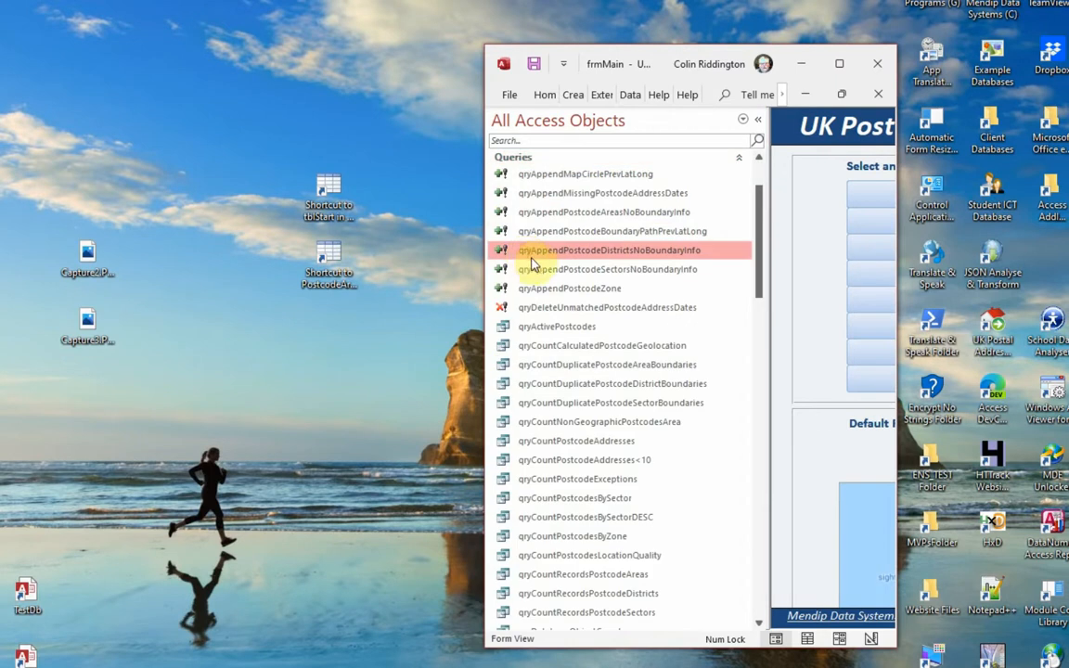
{"action": "left_click_drag", "start_coordinate": [546, 335], "coordinate": [331, 331]}
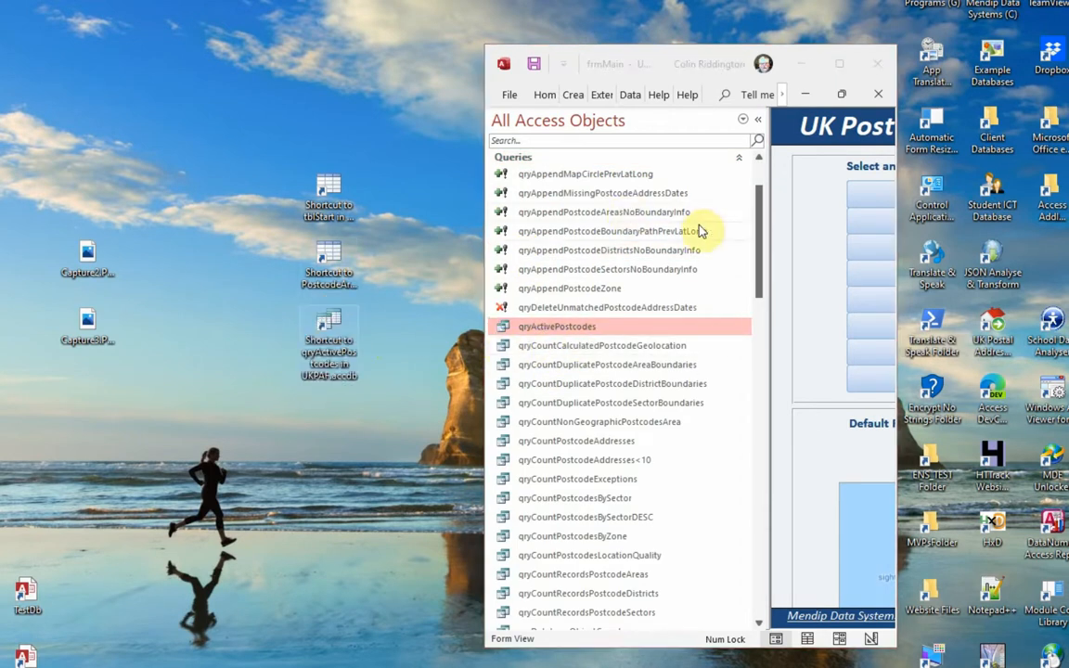
- Collapse the queries group and create a desktop shortcut to the form frmAvailableConnections
{"action": "left_click", "coordinate": [740, 163]}
{"action": "left_click", "coordinate": [557, 264]}
{"action": "left_click", "coordinate": [539, 269]}
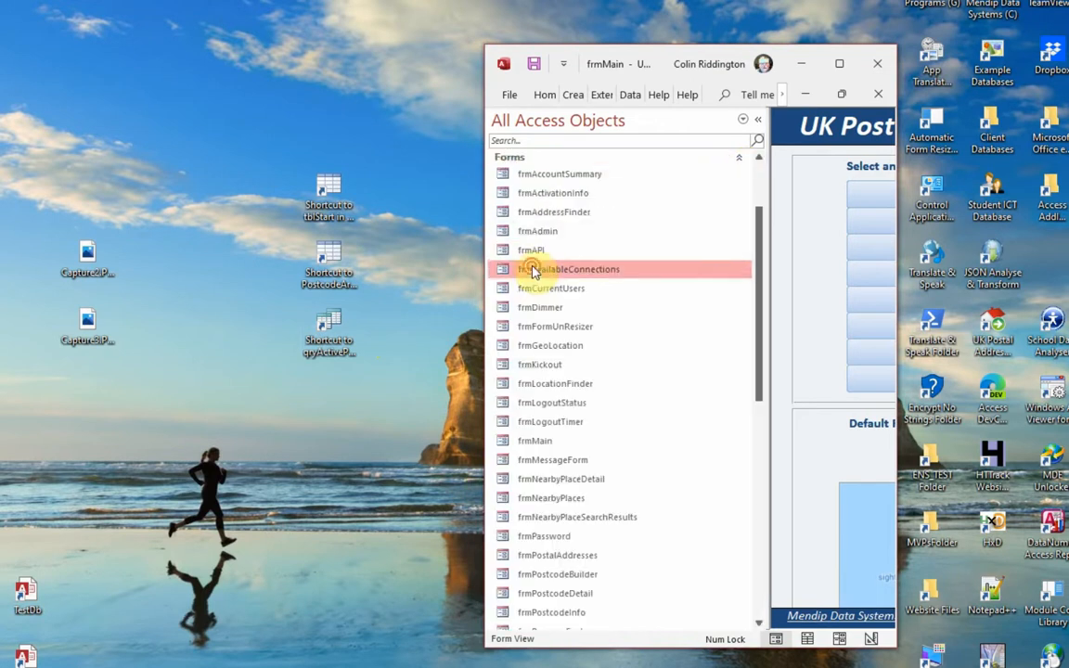
{"action": "left_click_drag", "start_coordinate": [534, 288], "coordinate": [305, 417]}
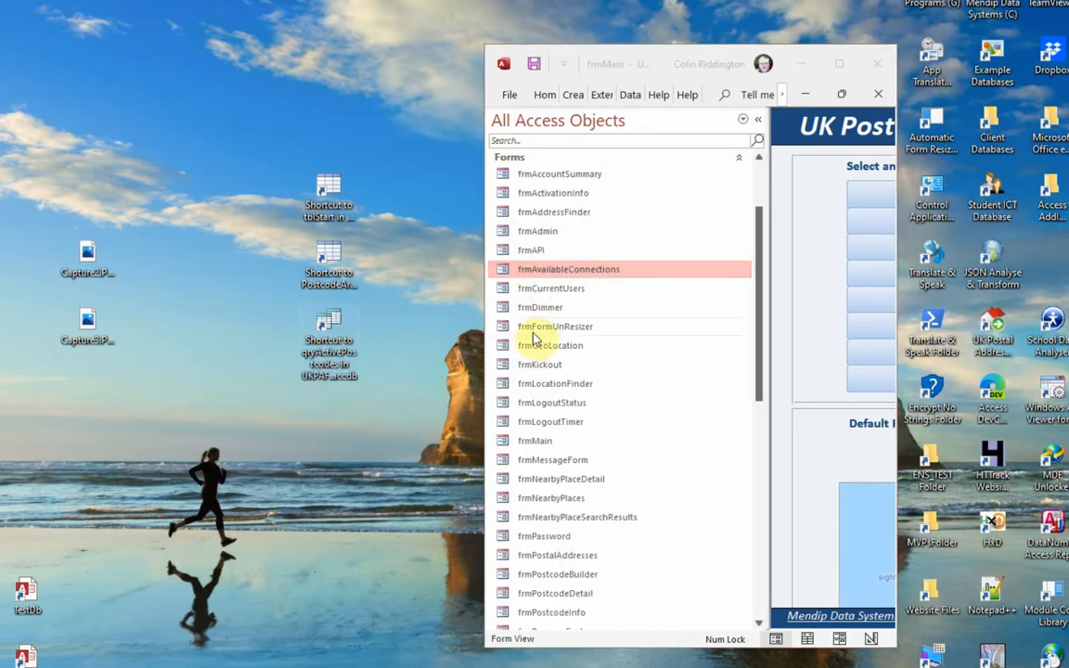
- Collapse the forms group and create a desktop shortcut to the report rptAccountSummaryUsage
{"action": "left_click", "coordinate": [739, 159]}
{"action": "left_click", "coordinate": [520, 276]}
{"action": "left_click_drag", "start_coordinate": [536, 293], "coordinate": [322, 547]}
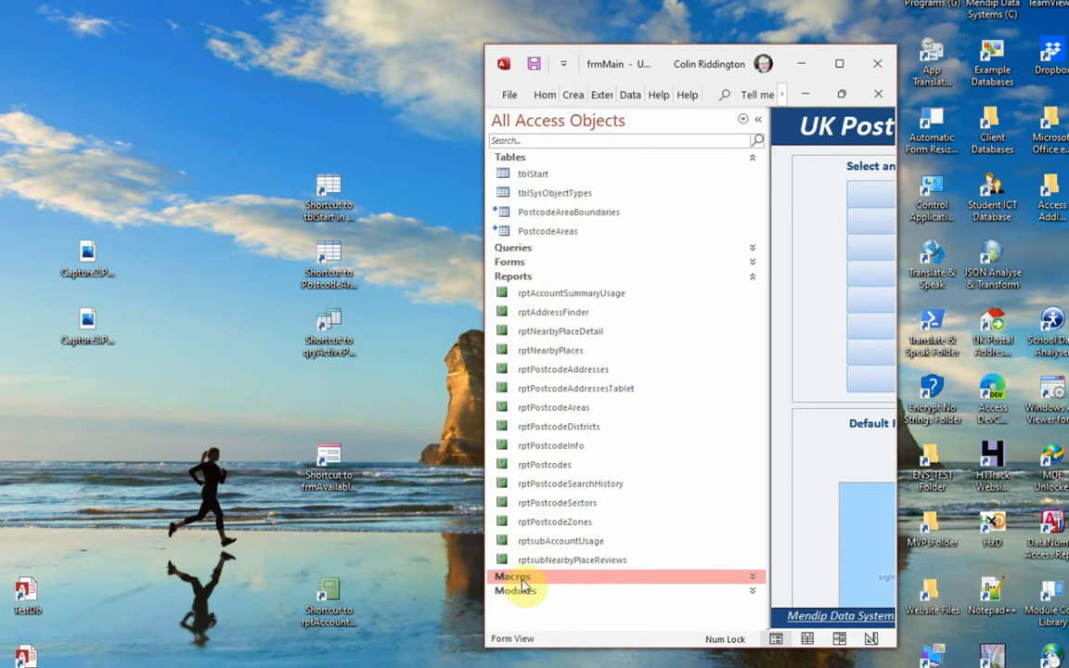
- Create desktop shortcuts to the Autokeys macro and the modMetrics module
{"action": "left_click_drag", "start_coordinate": [525, 599], "coordinate": [358, 656]}
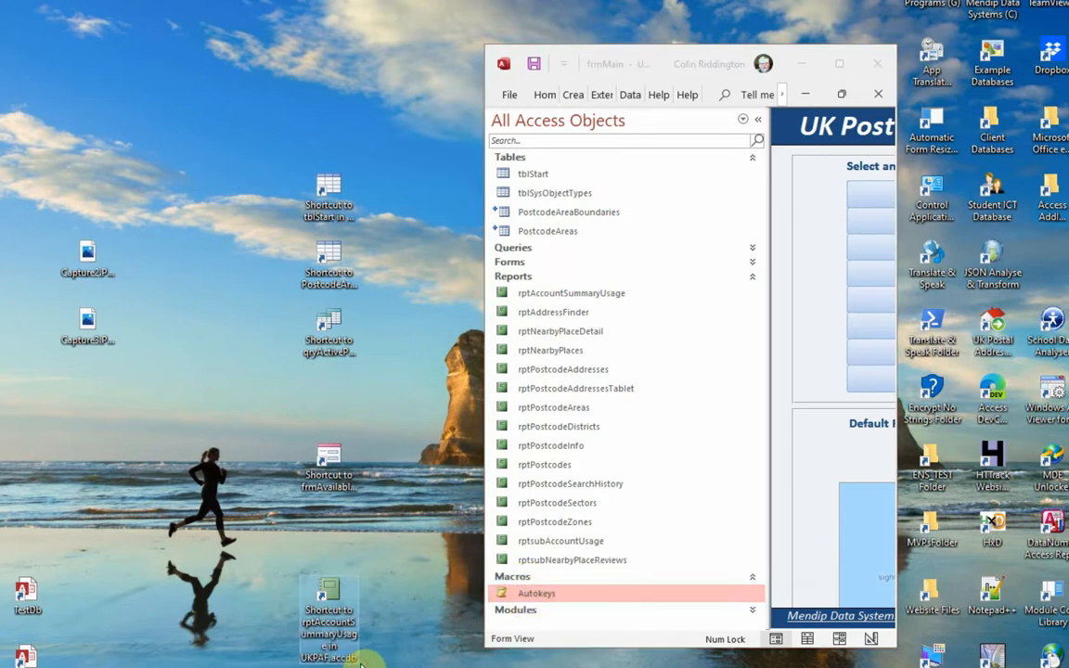
{"action": "left_click", "coordinate": [527, 610]}
{"action": "left_click_drag", "start_coordinate": [543, 575], "coordinate": [393, 561]}
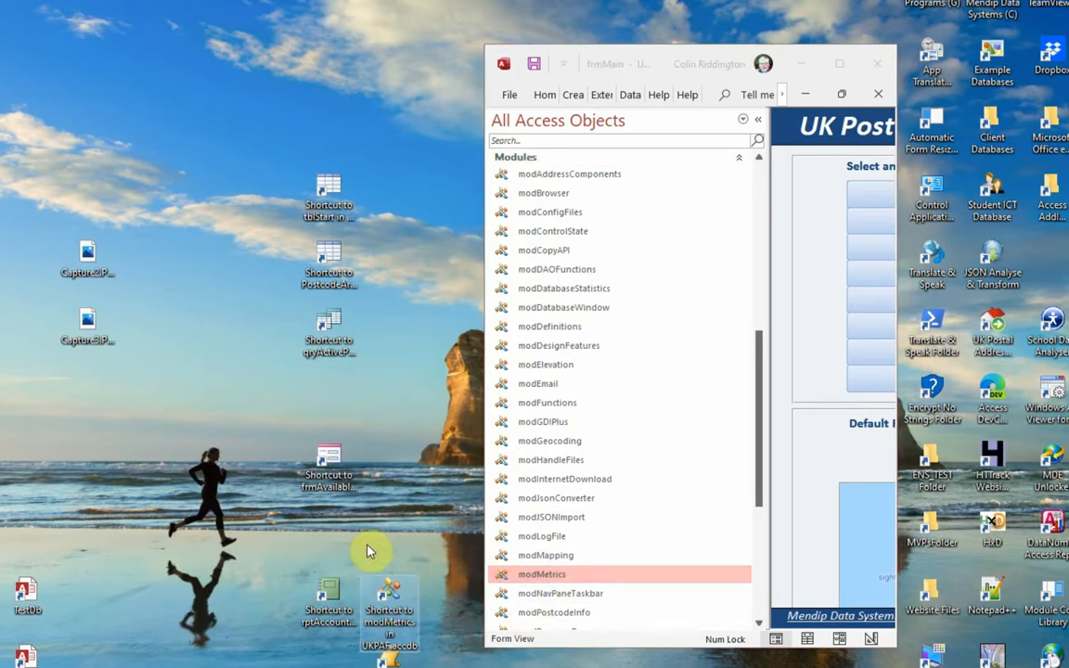
- Line up the report, form, macro and module shortcuts below the table and query shortcuts, and close the source database
{"action": "left_click_drag", "start_coordinate": [329, 587], "coordinate": [332, 510]}
{"action": "left_click_drag", "start_coordinate": [337, 448], "coordinate": [334, 390]}
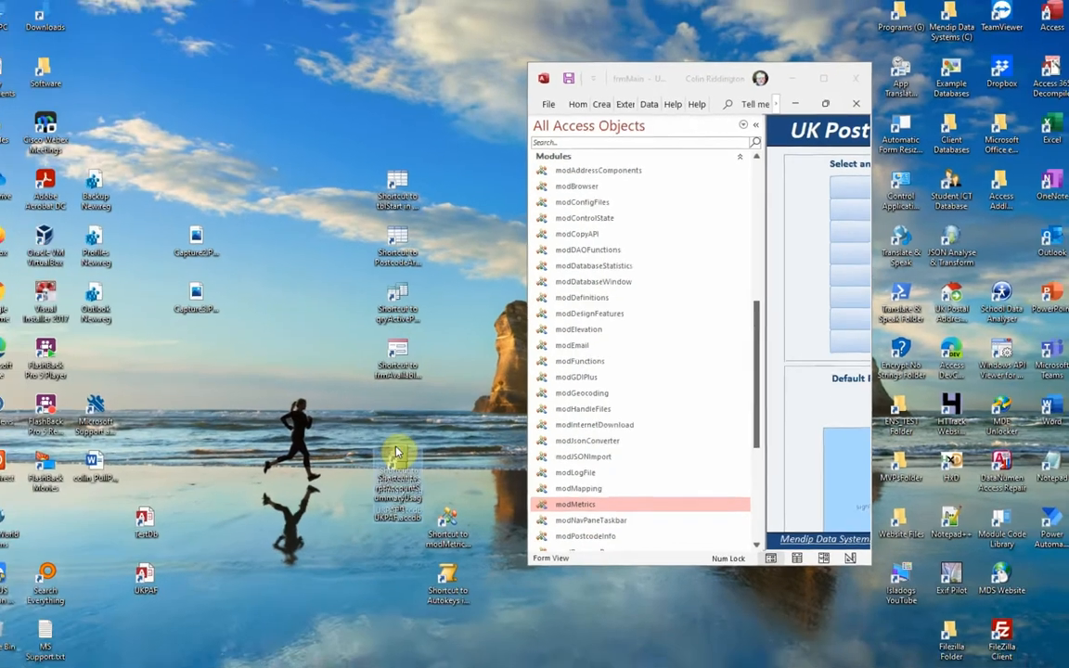
{"action": "left_click_drag", "start_coordinate": [353, 498], "coordinate": [354, 452]}
{"action": "left_click_drag", "start_coordinate": [462, 504], "coordinate": [409, 429]}
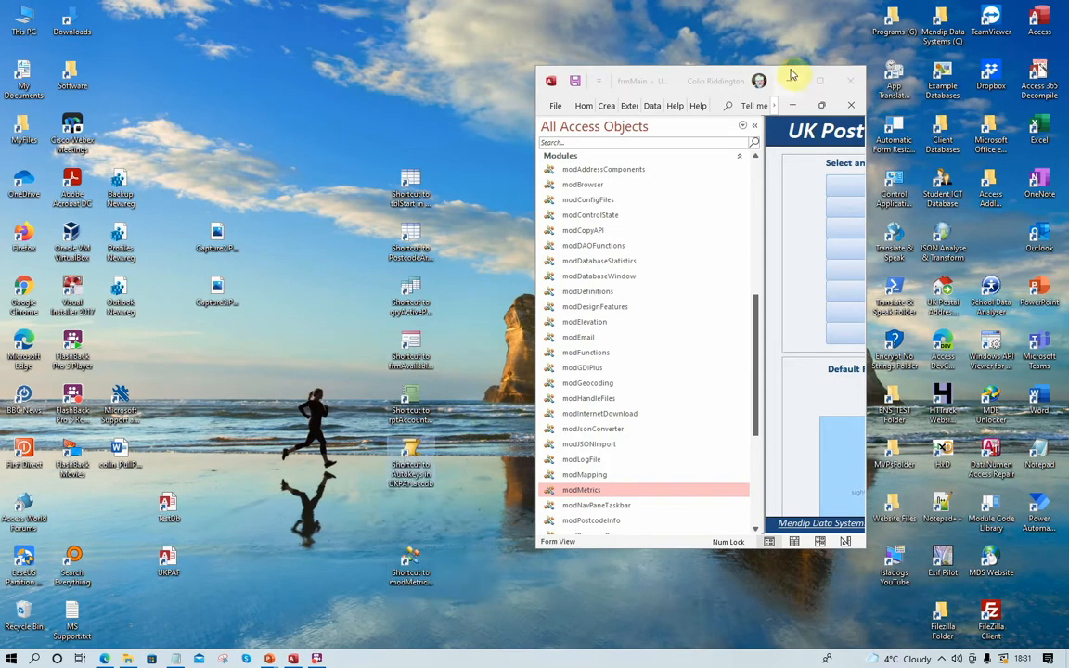
{"action": "left_click", "coordinate": [847, 85]}
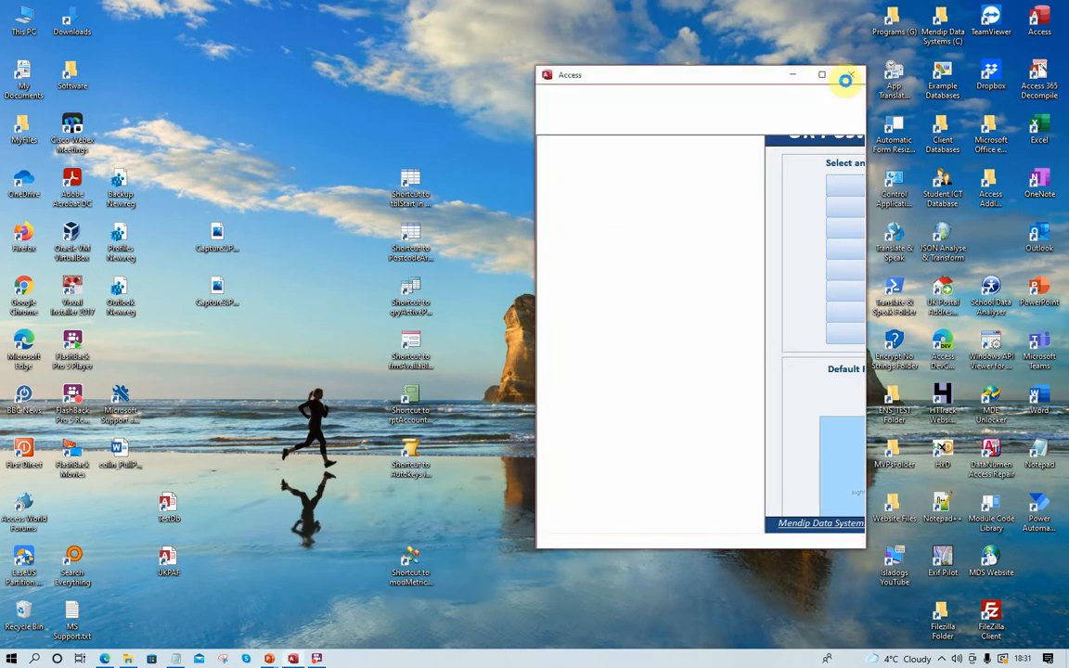
- Open the tblStart table from its desktop shortcut, then close the table and the database
{"action": "double_click", "coordinate": [413, 183]}
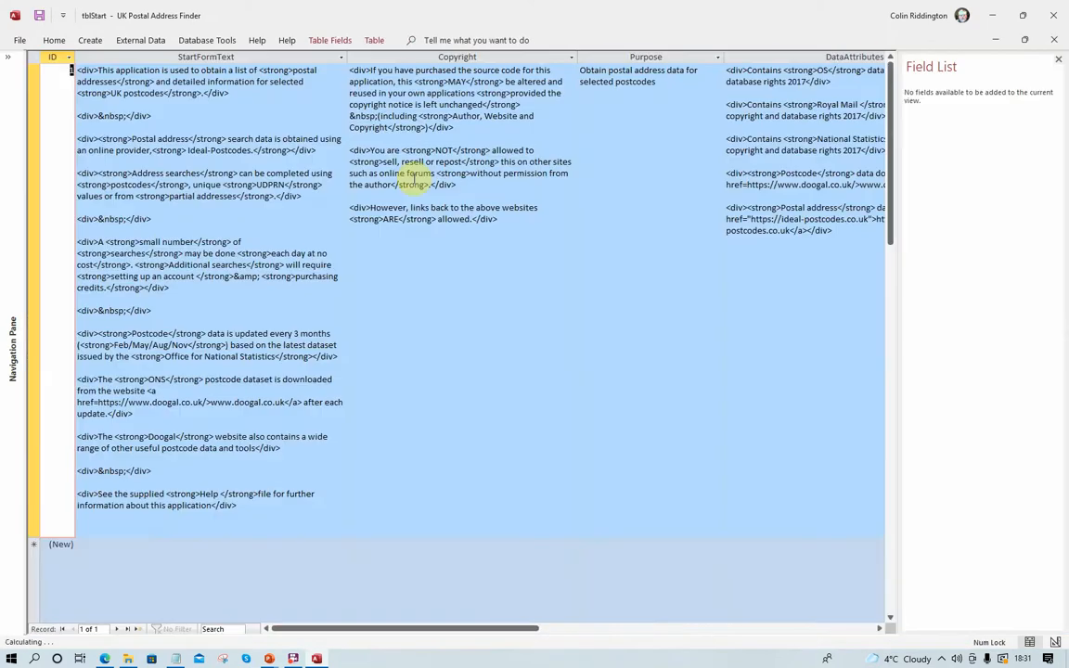
{"action": "left_click", "coordinate": [1055, 39]}
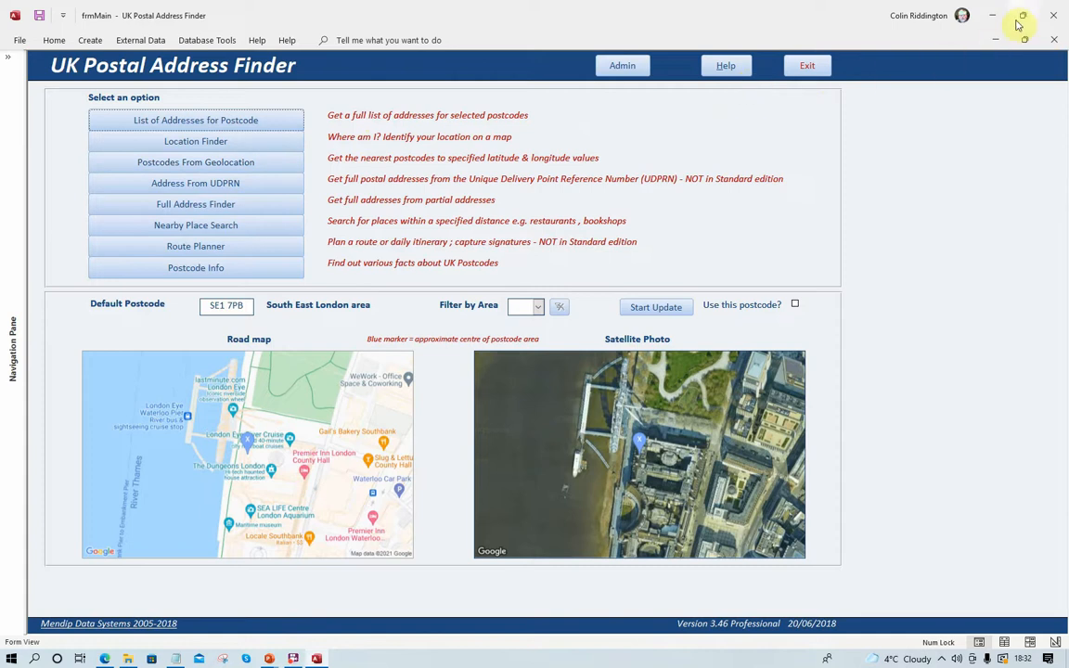
{"action": "left_click", "coordinate": [1054, 13]}
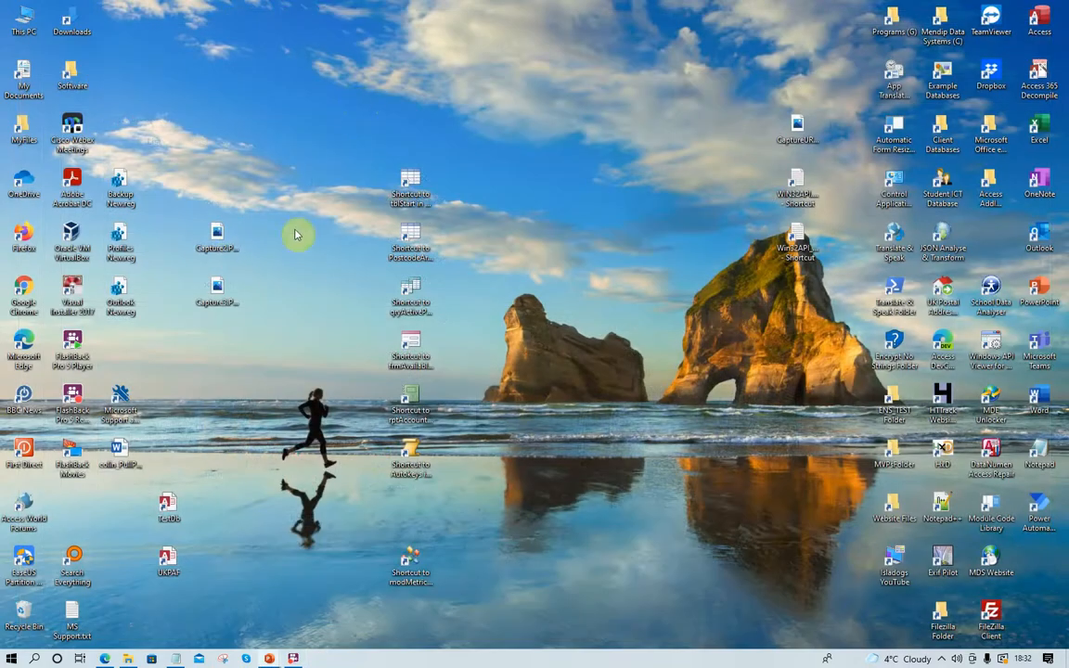
- Open tblStart in Design view from its desktop shortcut and reduce the database window so the desktop shows
{"action": "right_click", "coordinate": [417, 183]}
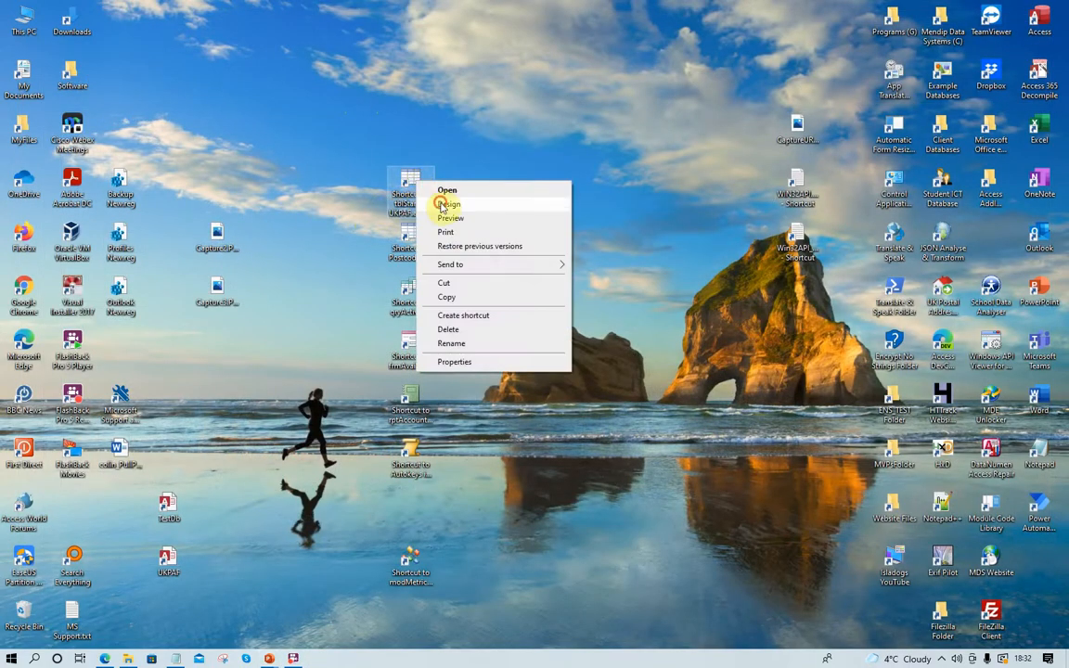
{"action": "left_click", "coordinate": [442, 205]}
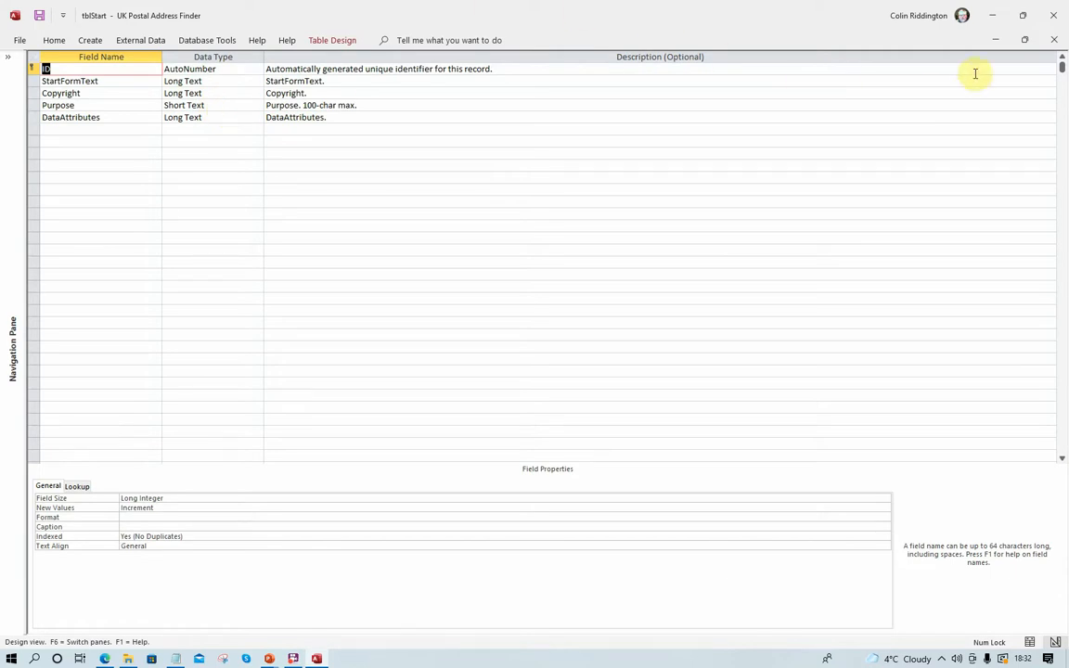
{"action": "left_click", "coordinate": [1023, 15]}
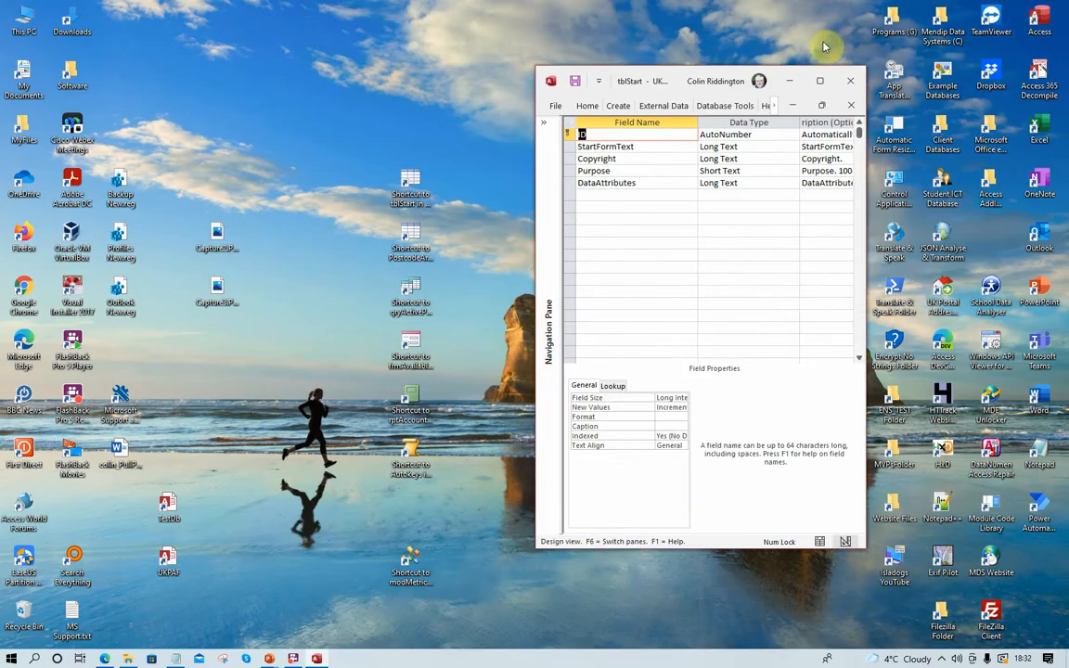
- Try to open the query qryActivePostcodes from its desktop shortcut
{"action": "double_click", "coordinate": [415, 292]}
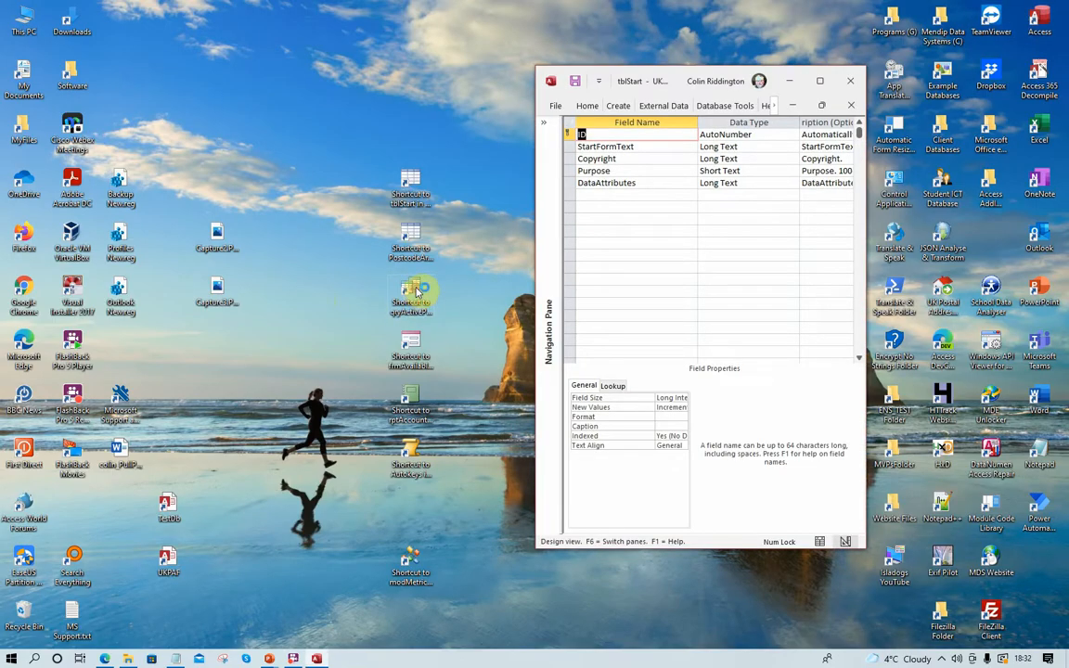
{"action": "left_click", "coordinate": [851, 105]}
{"action": "right_click", "coordinate": [406, 290]}
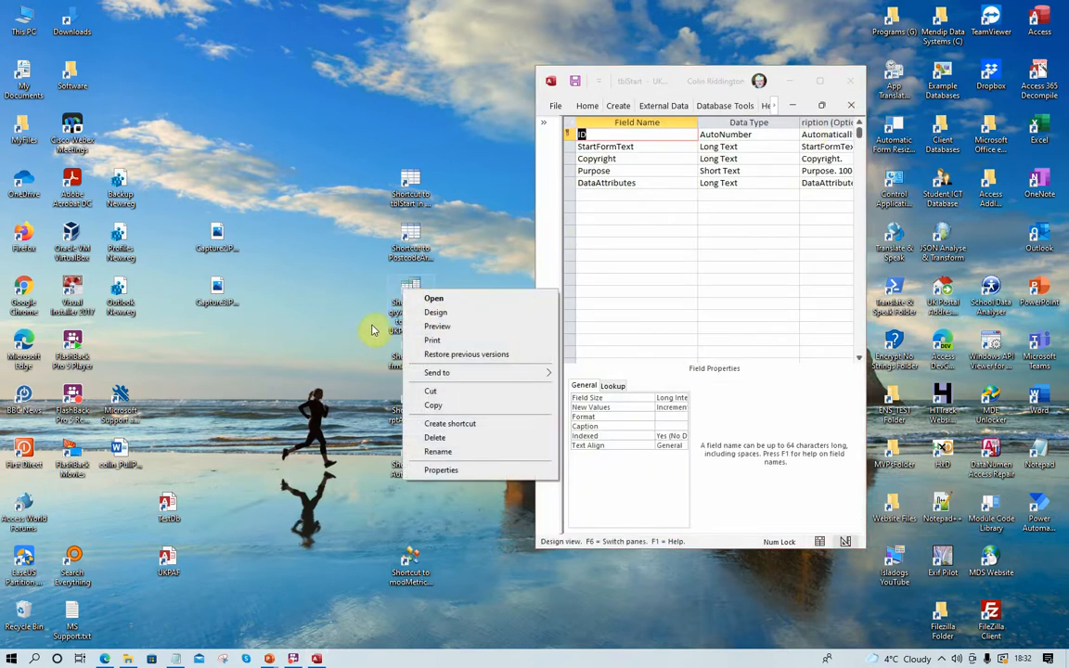
{"action": "left_click", "coordinate": [390, 296]}
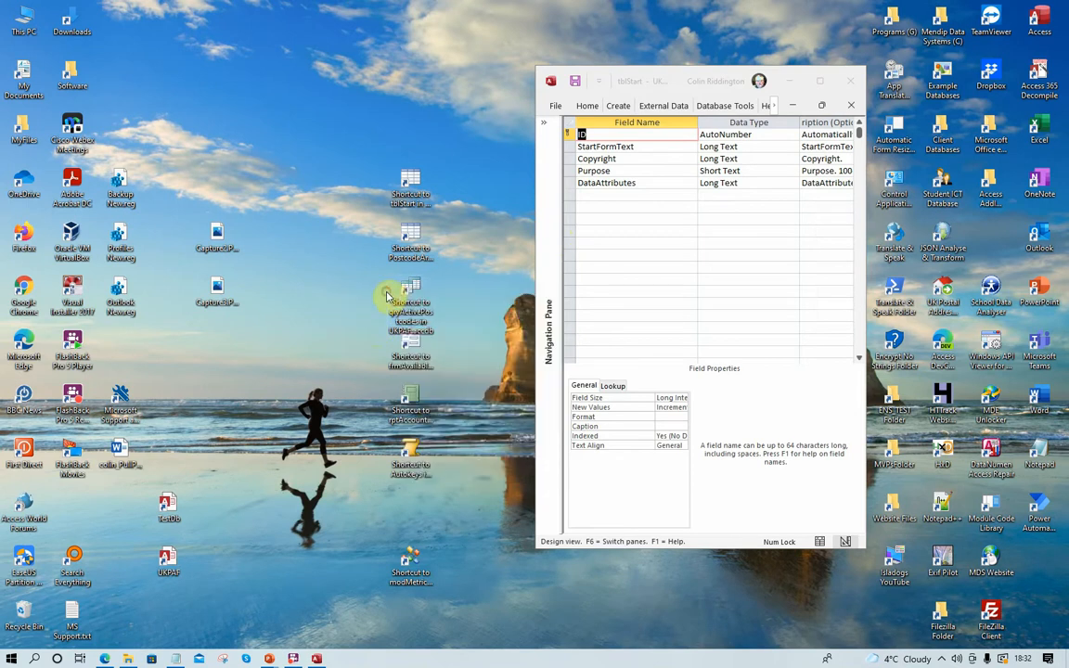
- Open frmAvailableConnections and rptAccountSummaryUsage from their desktop shortcuts and close the Available Connections form
{"action": "double_click", "coordinate": [418, 360]}
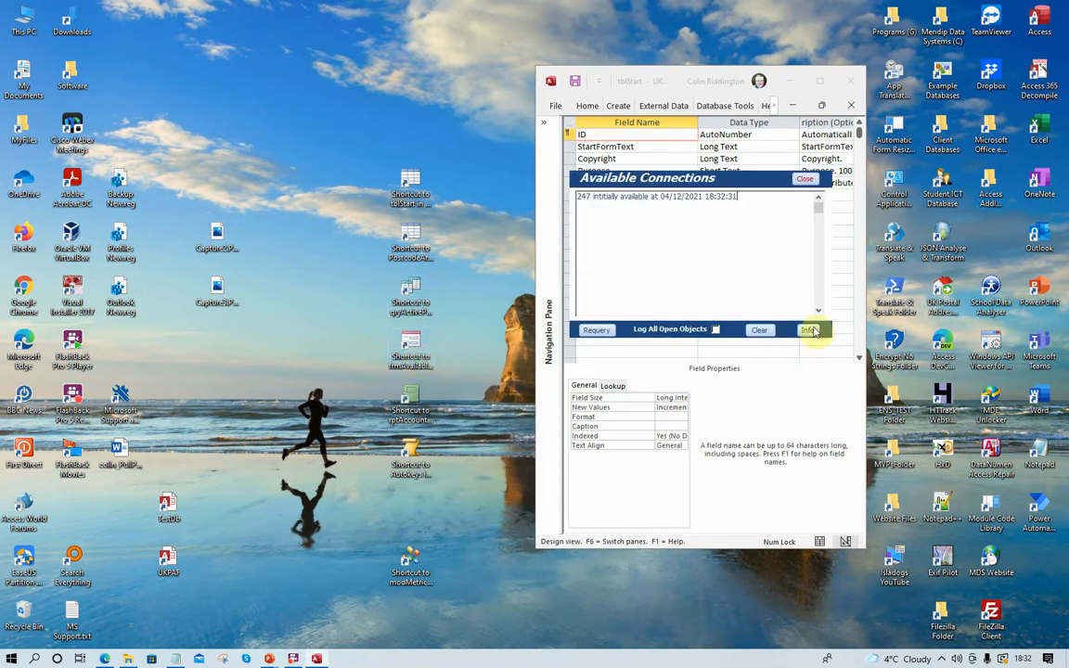
{"action": "left_click", "coordinate": [422, 397]}
{"action": "double_click", "coordinate": [422, 398]}
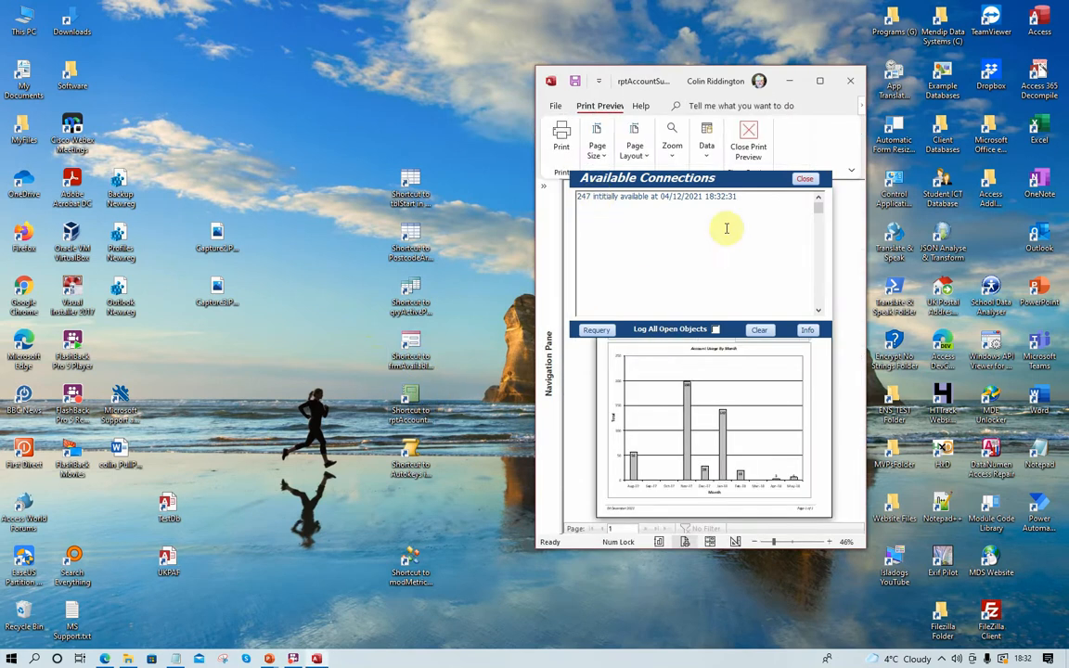
{"action": "left_click", "coordinate": [803, 178]}
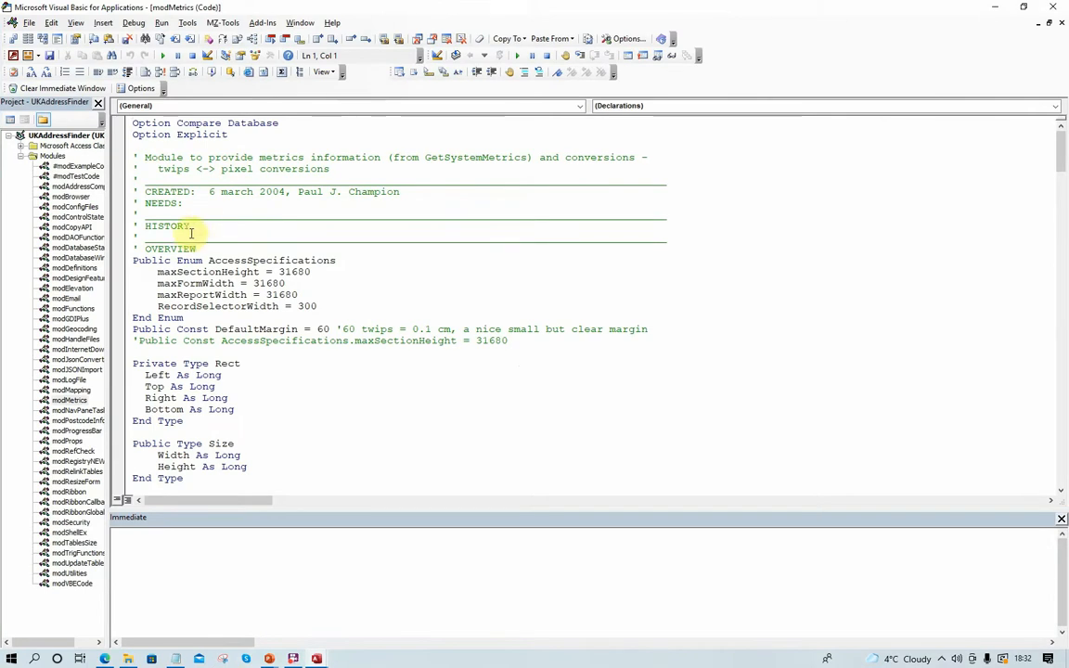
- Open the modMetrics module from its desktop shortcut, look through its code and close the code editor
{"action": "scroll", "coordinate": [310, 279], "scroll_direction": "down", "scroll_amount": 15}
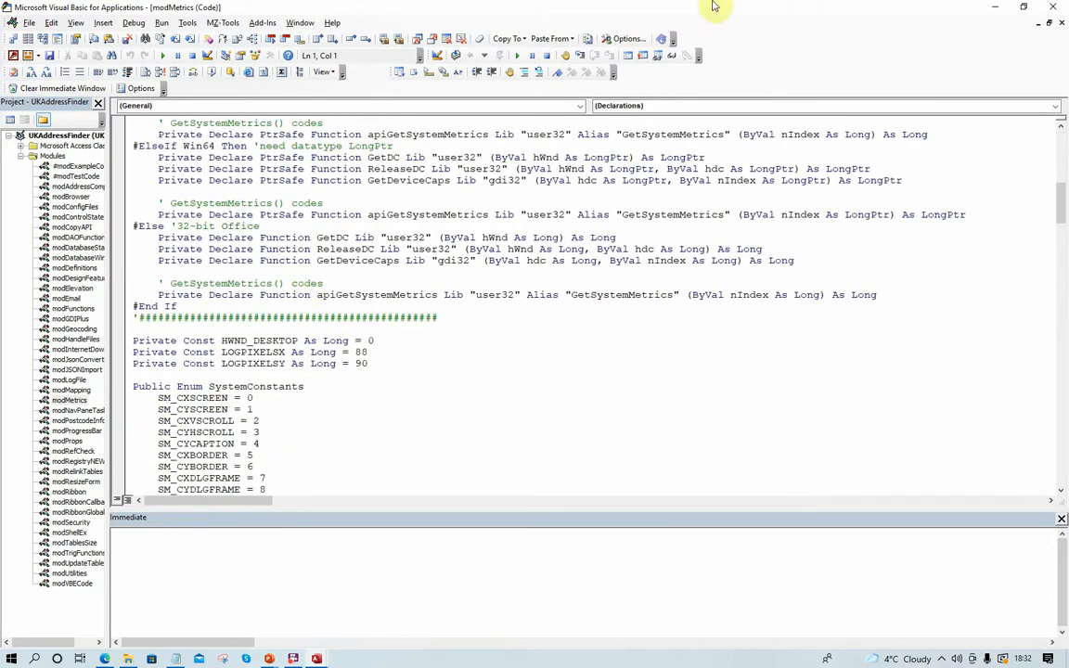
{"action": "left_click", "coordinate": [1055, 6]}
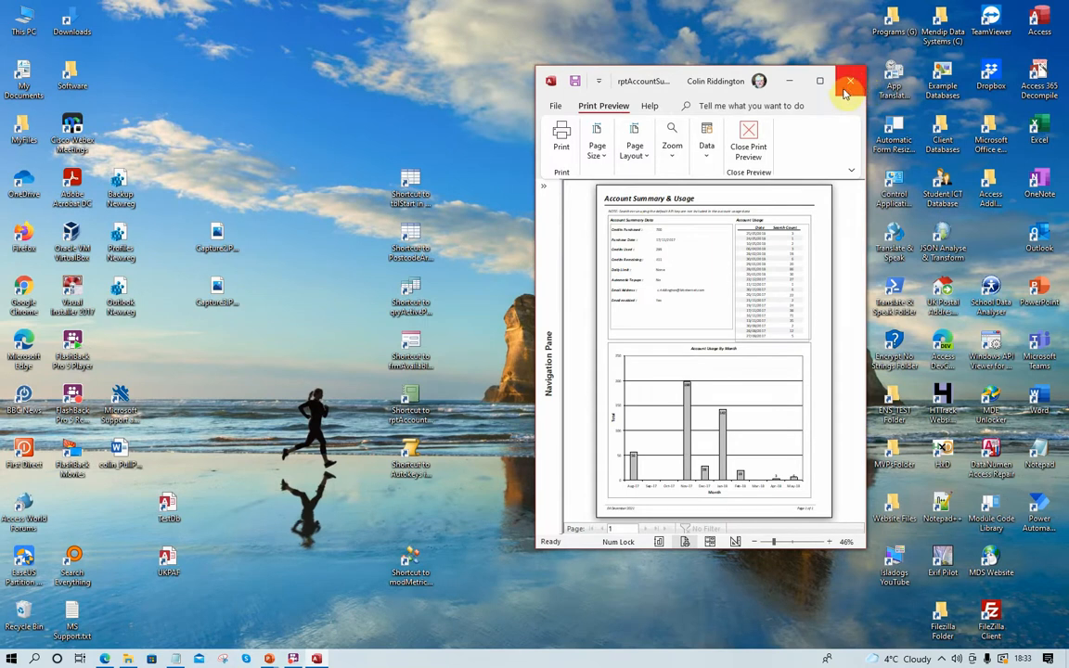
- Close the account summary report preview and the tblStart design, and expand the navigation pane
{"action": "left_click", "coordinate": [748, 137]}
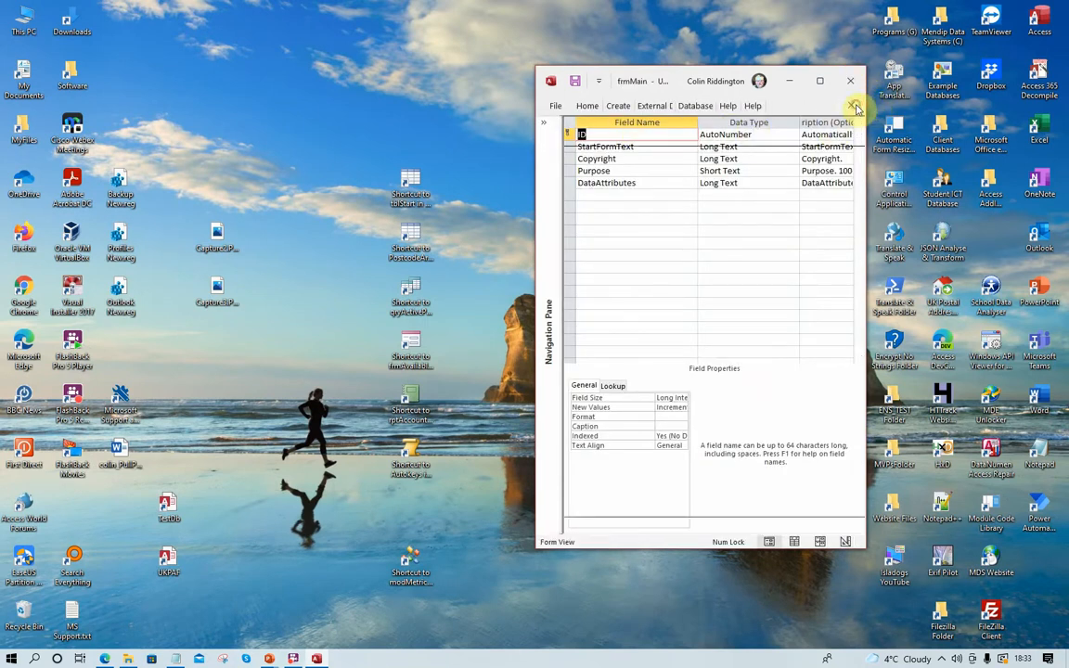
{"action": "left_click", "coordinate": [854, 106]}
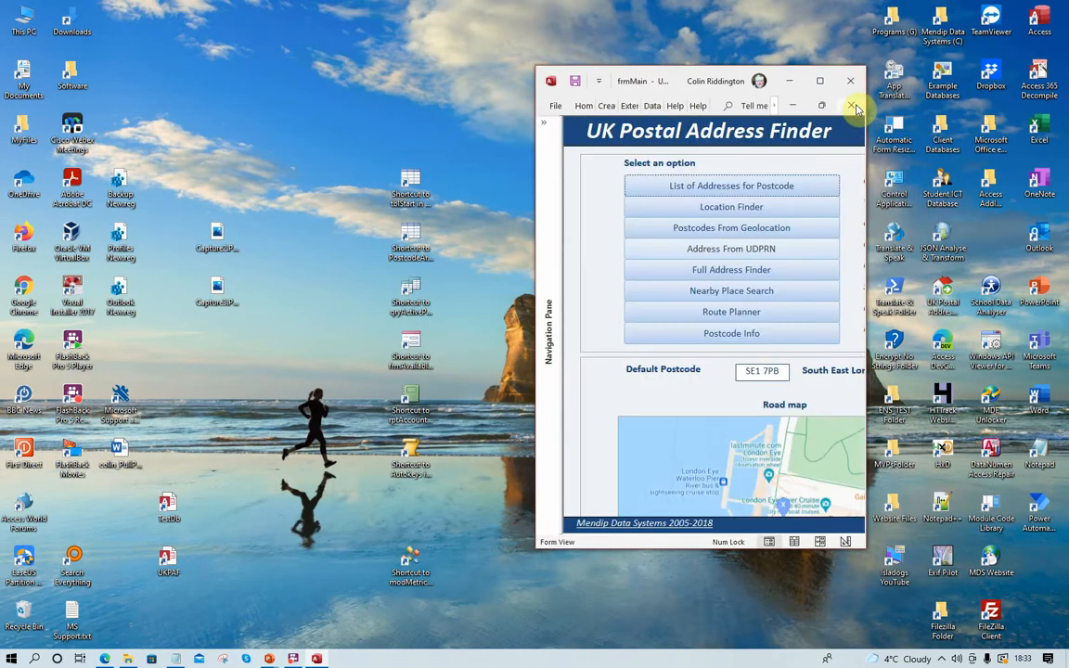
{"action": "left_click", "coordinate": [542, 129]}
- Delete all seven database object shortcuts from the desktop
{"action": "left_click_drag", "start_coordinate": [363, 146], "coordinate": [469, 619]}
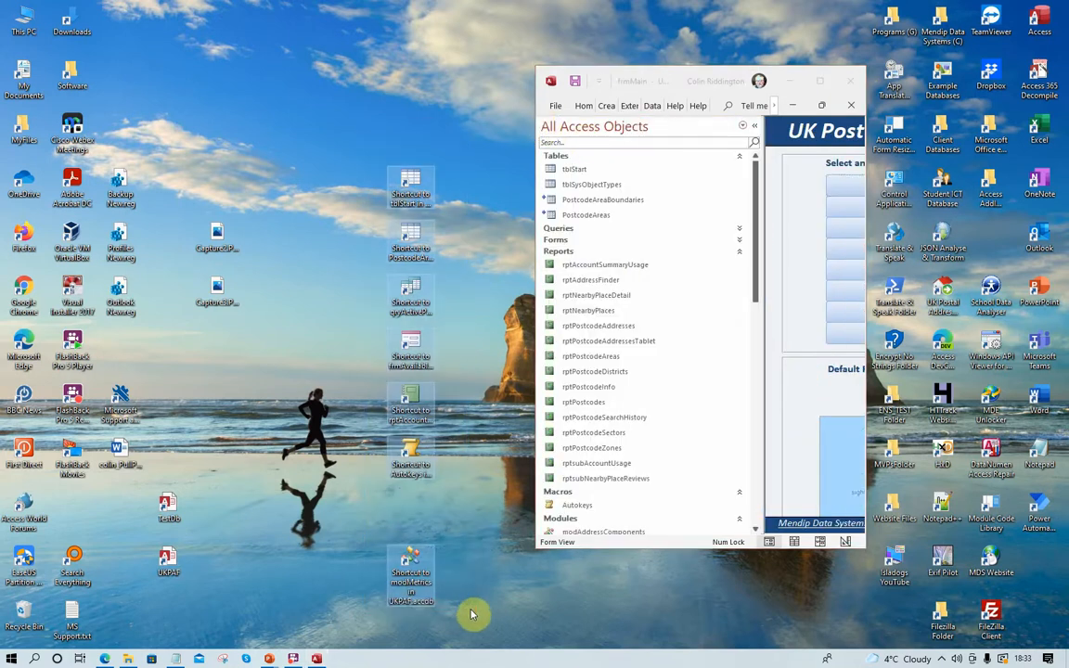
{"action": "key", "text": "Delete"}
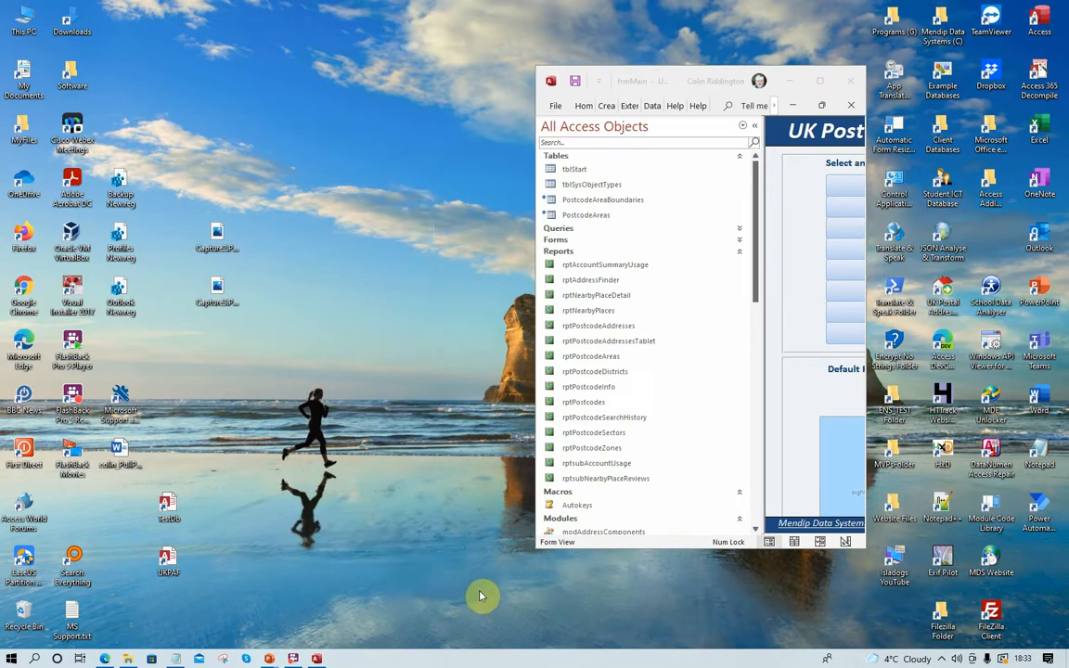
- Open the TestDb database and place its reduced window beside the UK Postal Address Finder window
{"action": "double_click", "coordinate": [169, 509]}
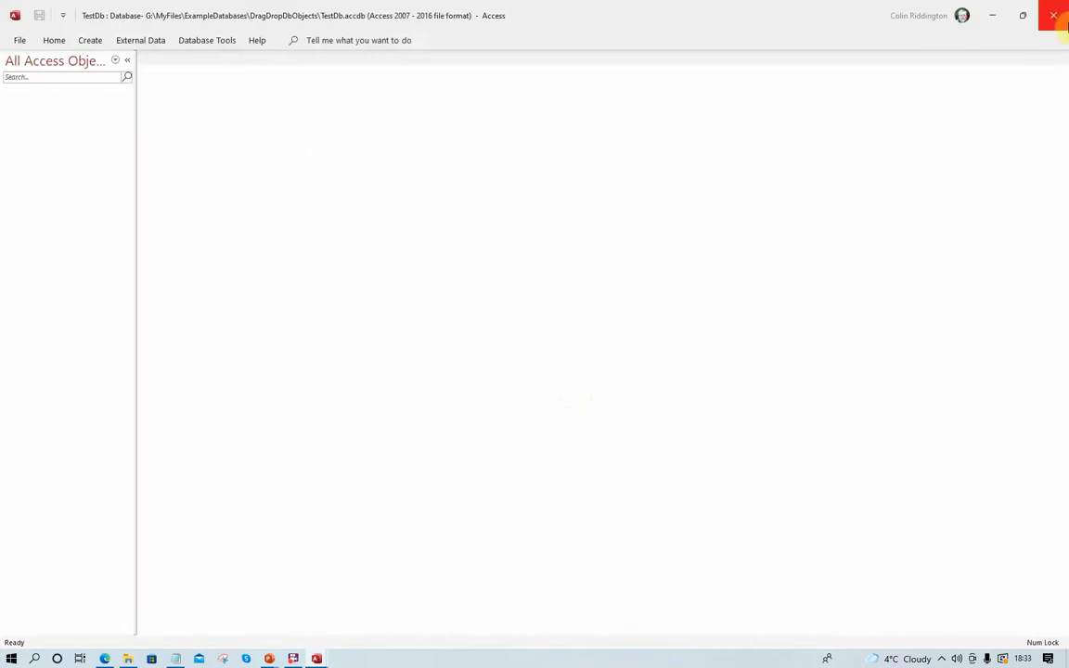
{"action": "left_click", "coordinate": [1023, 14]}
{"action": "left_click_drag", "start_coordinate": [704, 83], "coordinate": [339, 82]}
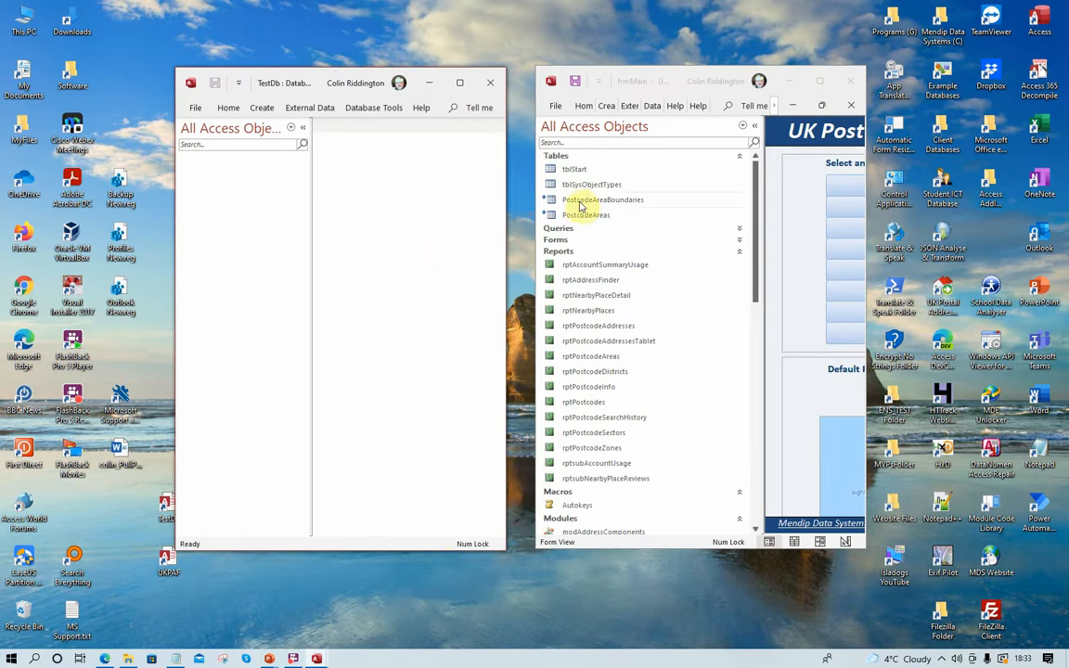
- Copy the tblStart table and the rptAccountSummaryUsage report from the address finder database into TestDb
{"action": "left_click_drag", "start_coordinate": [586, 172], "coordinate": [252, 189]}
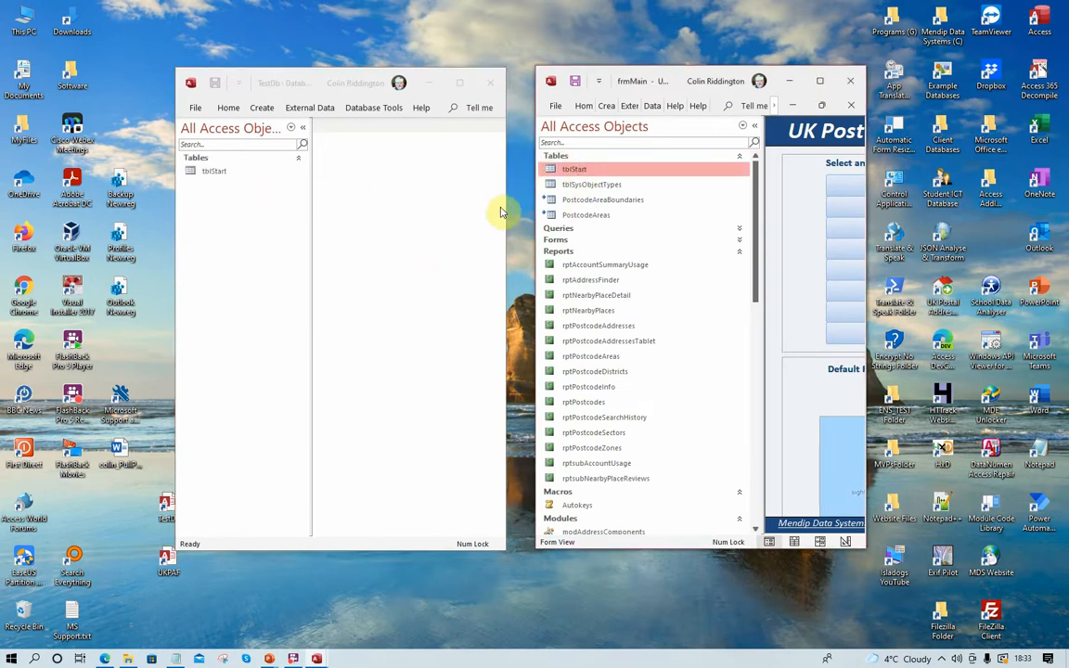
{"action": "left_click_drag", "start_coordinate": [587, 271], "coordinate": [258, 300]}
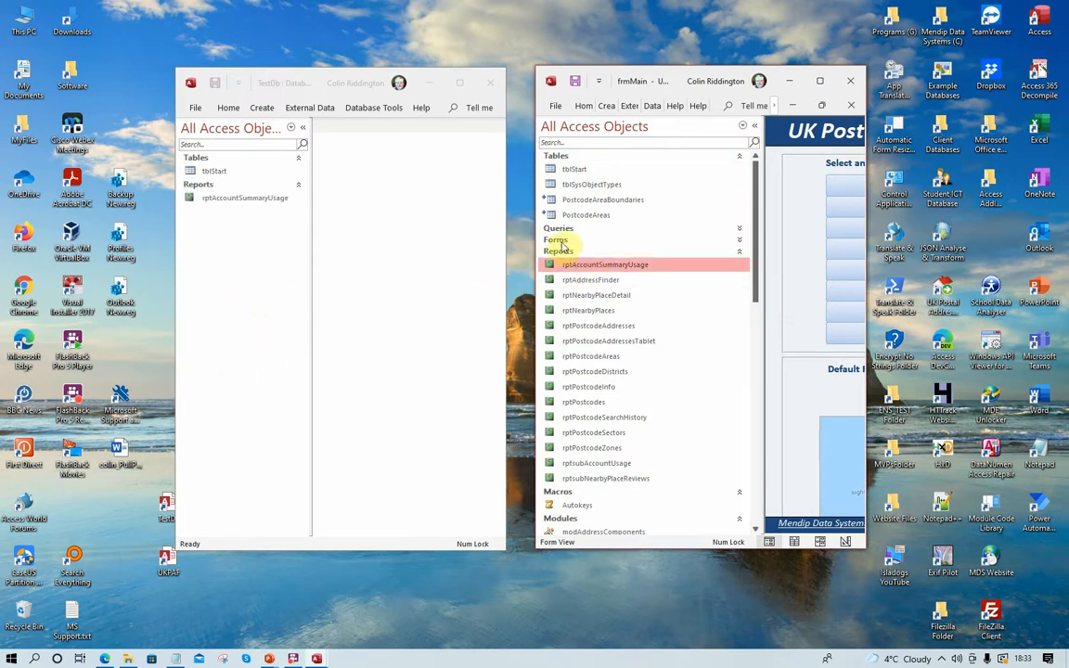
- Copy queries qryCountDuplicatePostcodeAreaBoundaries, qryCountDuplicatePostcodeDistrictBoundaries, qryCountPostcodeAddresses, qryCountPostcodeExceptions and qryCountPostcodesByZone from the address finder database into TestDb
{"action": "left_click", "coordinate": [567, 231]}
{"action": "left_click_drag", "start_coordinate": [577, 320], "coordinate": [220, 332]}
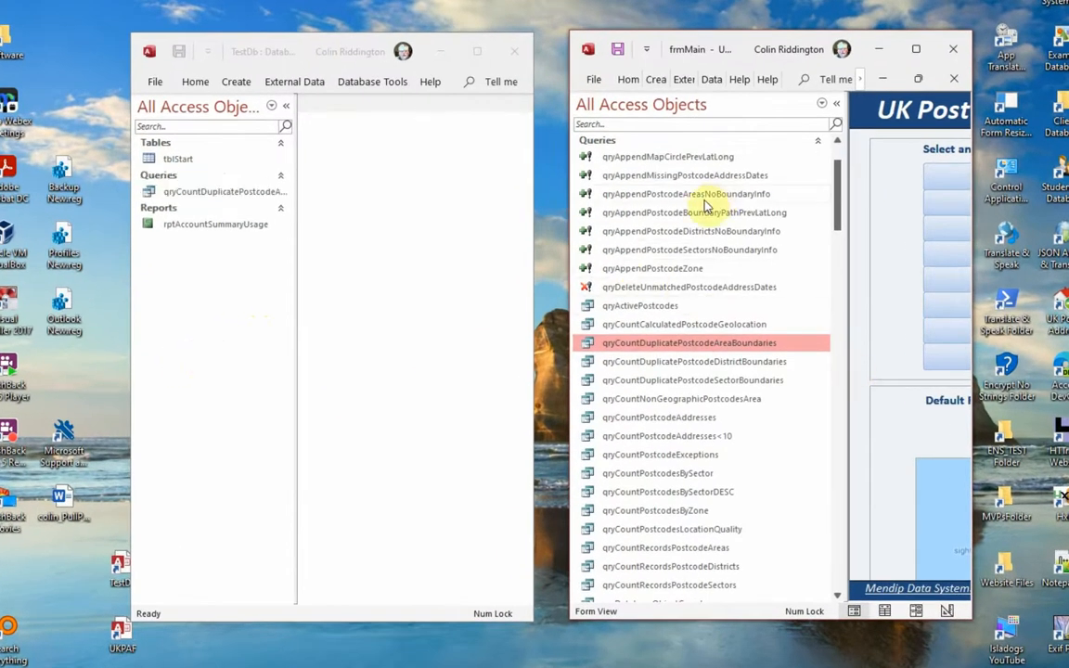
{"action": "left_click", "coordinate": [663, 362]}
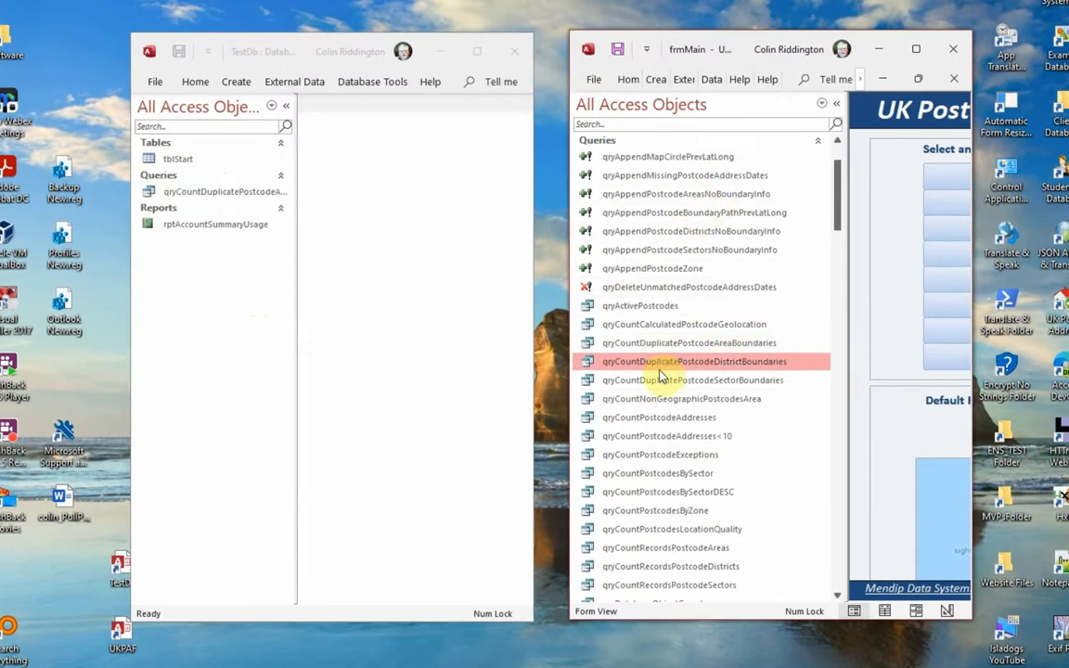
{"action": "left_click", "coordinate": [652, 417], "text": "ctrl"}
{"action": "left_click", "coordinate": [650, 454], "text": "ctrl"}
{"action": "left_click", "coordinate": [645, 511], "text": "ctrl"}
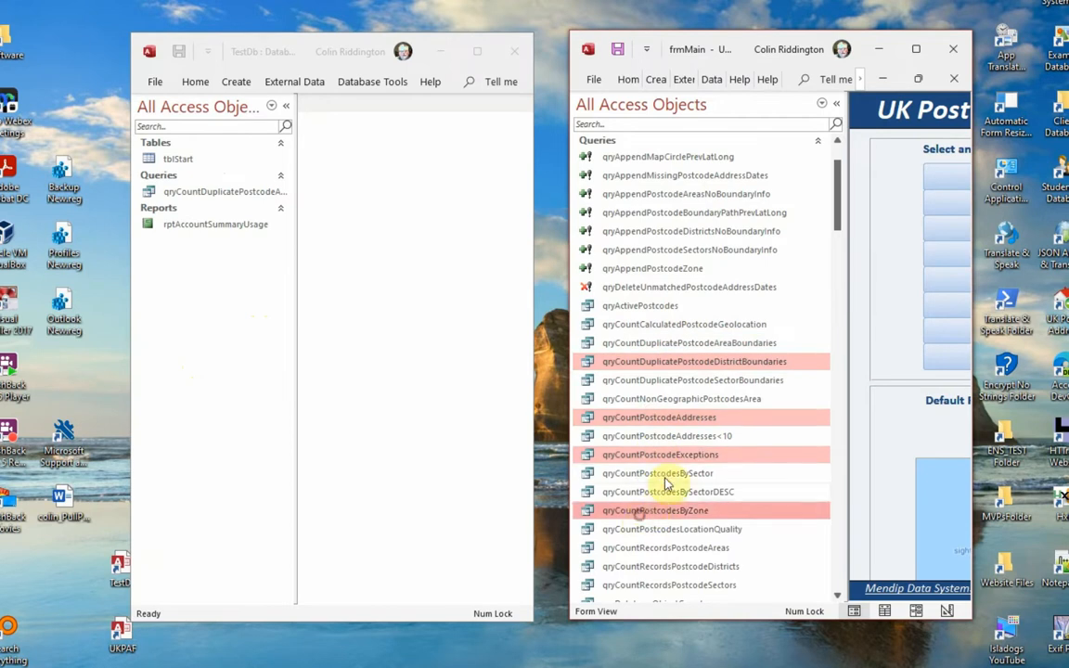
{"action": "left_click_drag", "start_coordinate": [652, 369], "coordinate": [224, 293]}
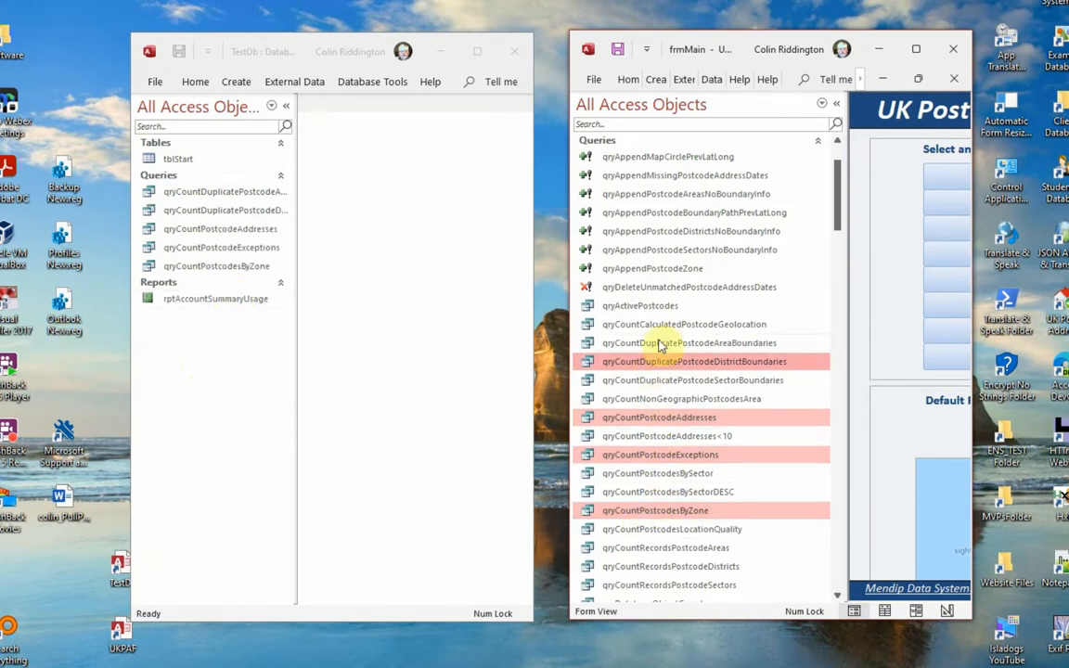
- Copy the tblStart and tblSysObjectTypes tables into TestDb, replacing the existing tblStart with structure and data
{"action": "scroll", "coordinate": [642, 232], "scroll_direction": "up", "scroll_amount": 2}
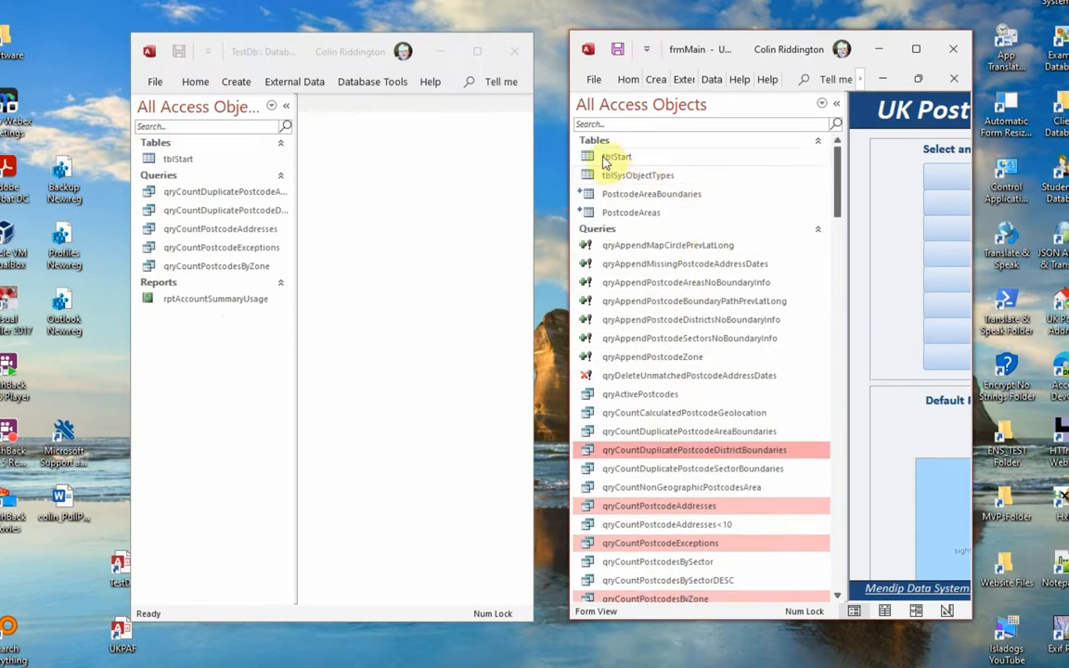
{"action": "left_click", "coordinate": [608, 161]}
{"action": "left_click", "coordinate": [628, 176], "text": "shift"}
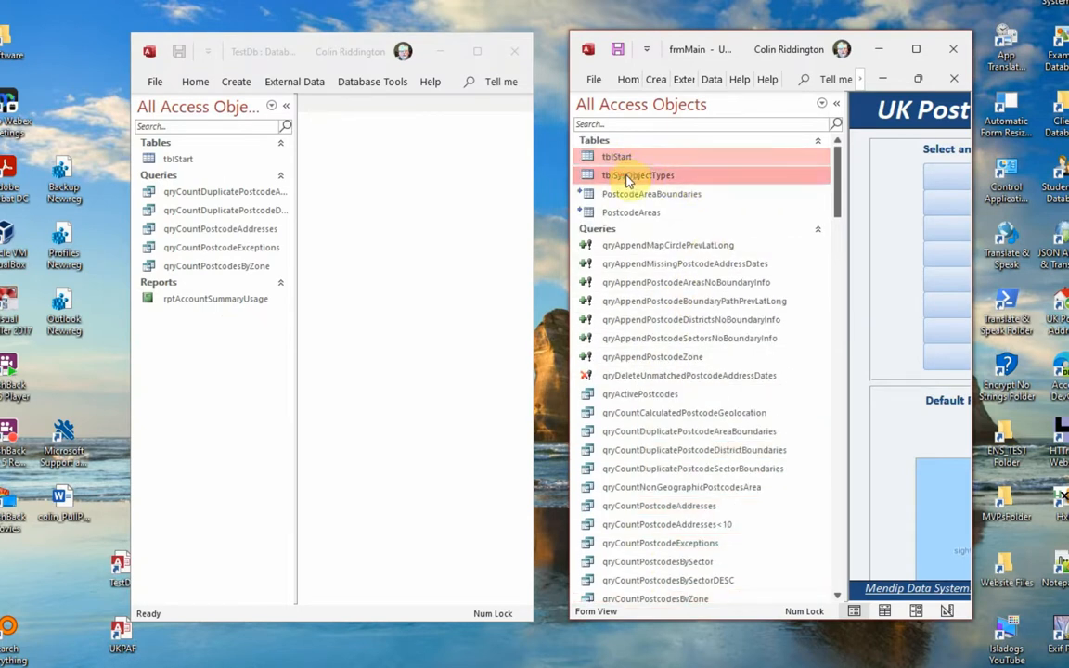
{"action": "left_click_drag", "start_coordinate": [628, 177], "coordinate": [252, 375]}
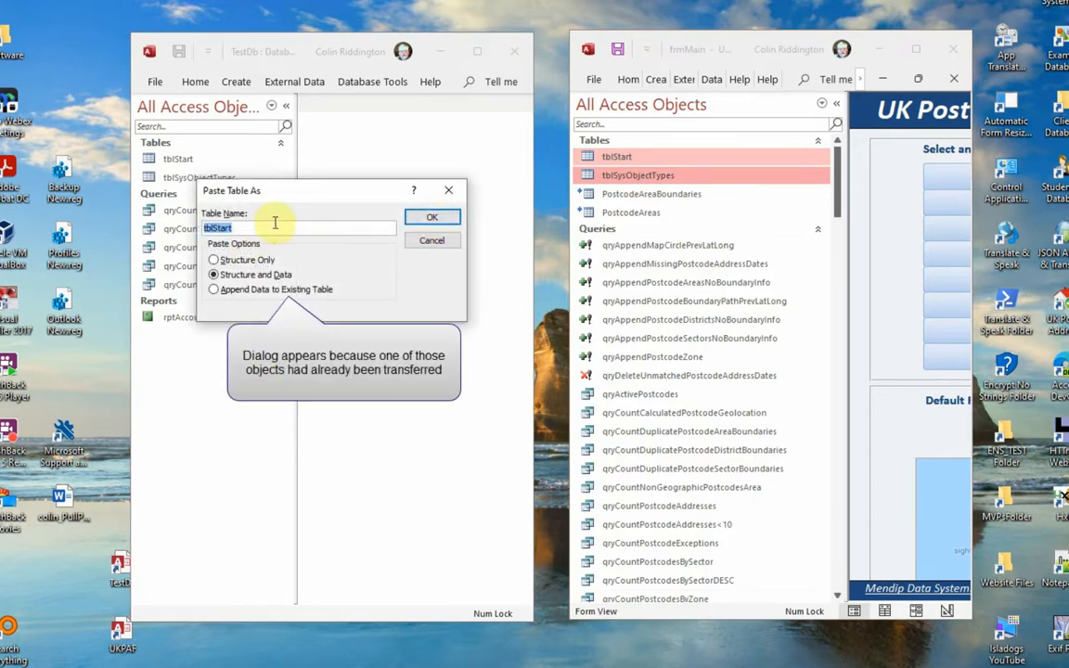
{"action": "left_click", "coordinate": [424, 220]}
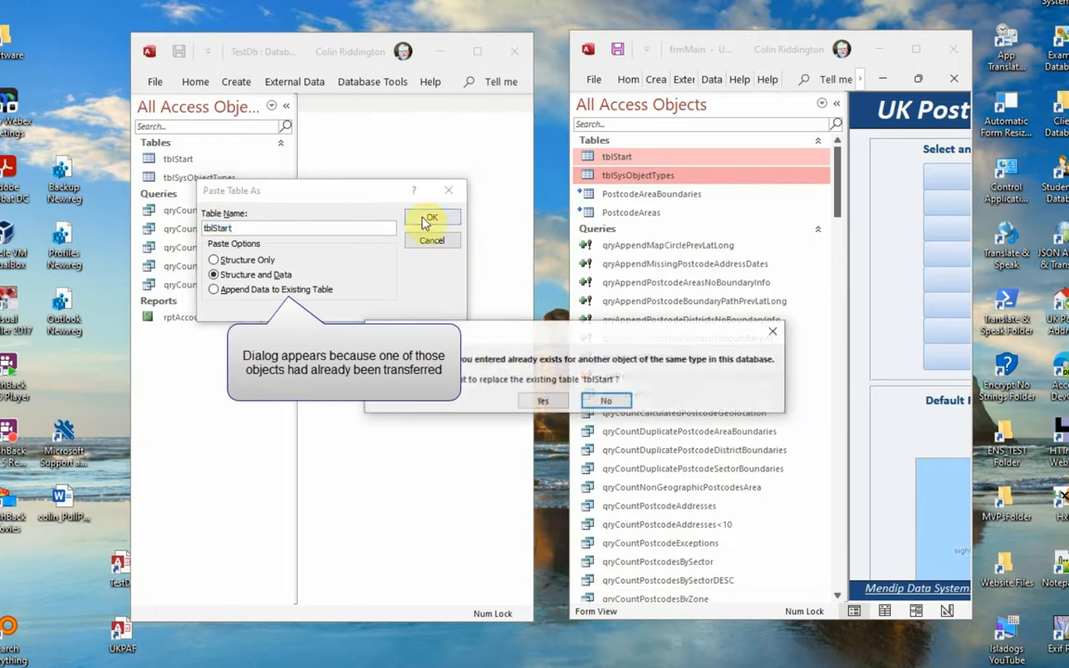
{"action": "left_click", "coordinate": [543, 402]}
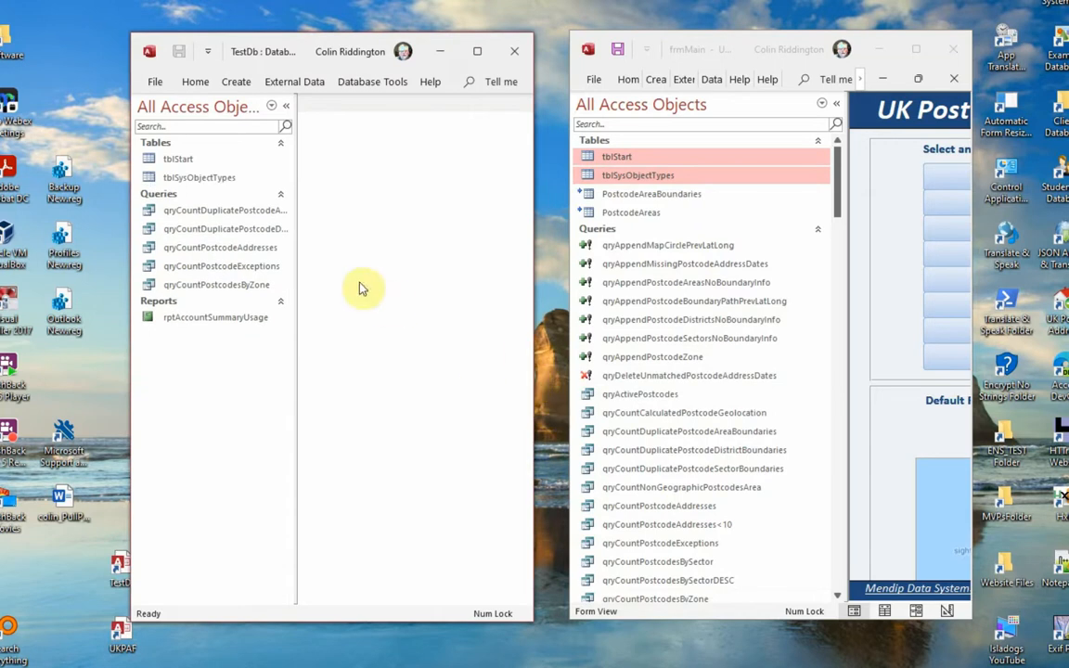
- Copy the linked tables PostcodeAreaBoundaries and PostcodeAreas one at a time from the address finder database into TestDb
{"action": "left_click", "coordinate": [639, 194]}
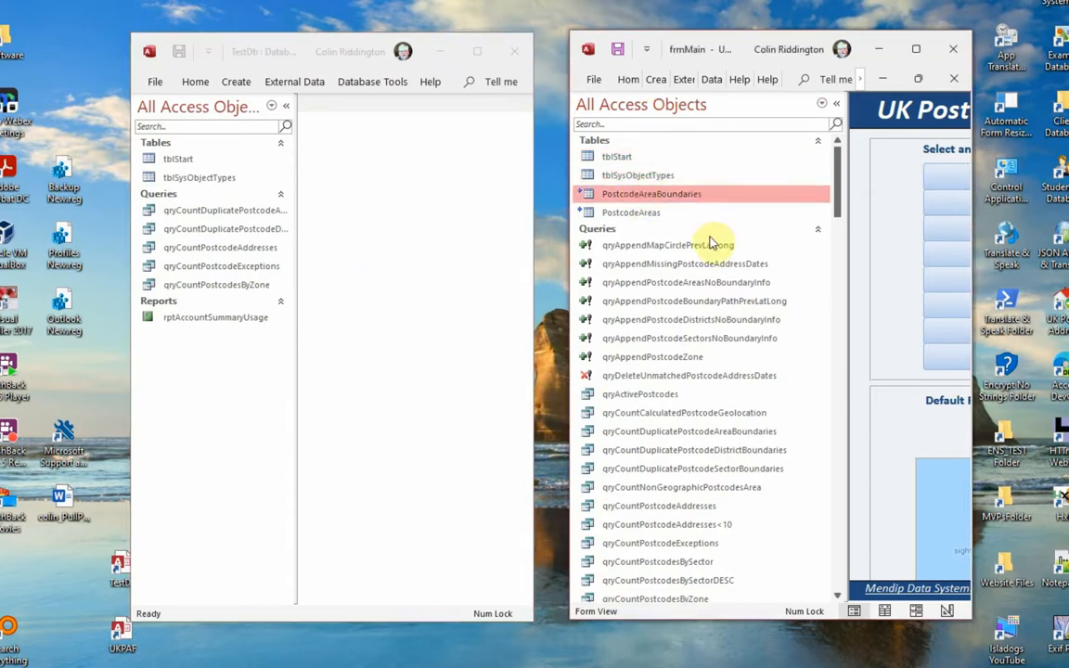
{"action": "scroll", "coordinate": [715, 303], "scroll_direction": "down", "scroll_amount": 6}
{"action": "scroll", "coordinate": [716, 319], "scroll_direction": "up", "scroll_amount": 6}
{"action": "scroll", "coordinate": [716, 319], "scroll_direction": "up", "scroll_amount": 1}
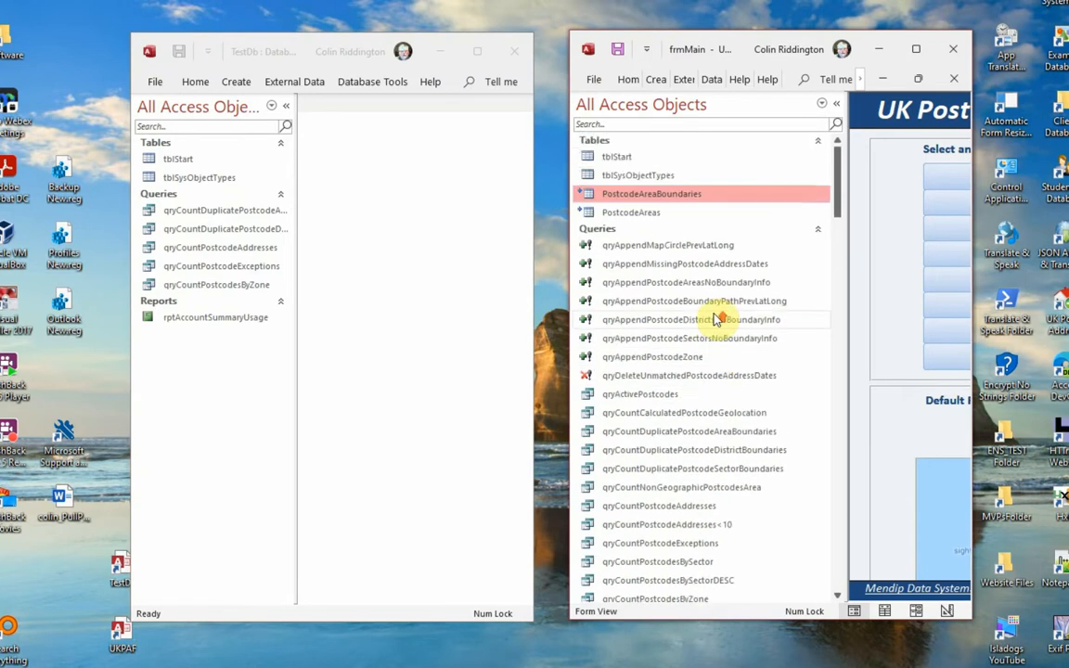
{"action": "left_click_drag", "start_coordinate": [639, 196], "coordinate": [205, 377]}
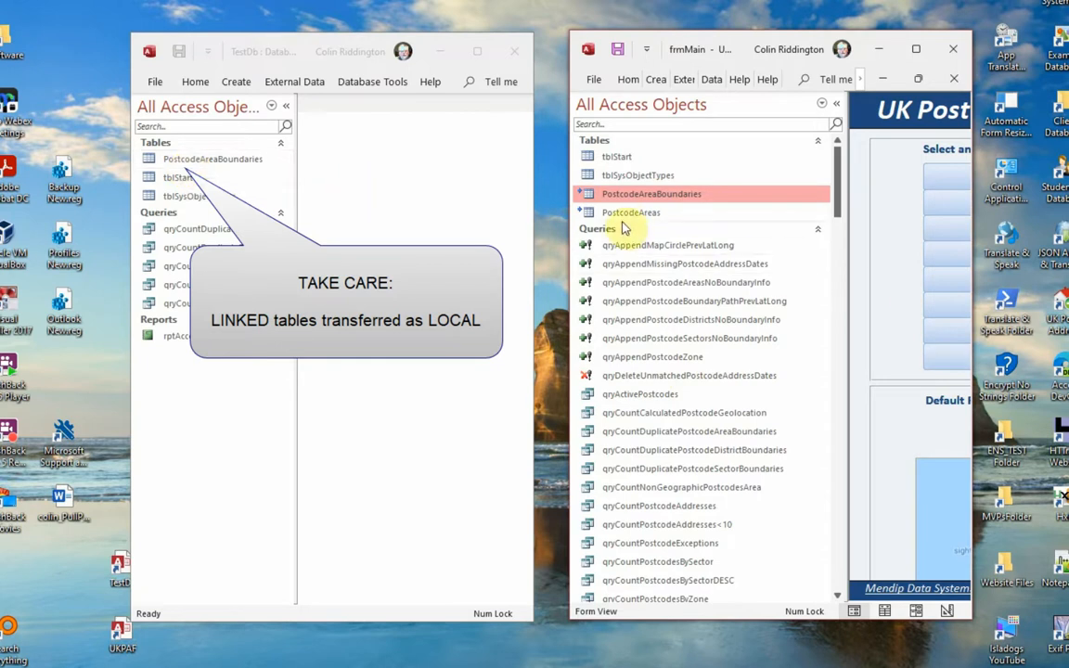
{"action": "mouse_move", "coordinate": [627, 222]}
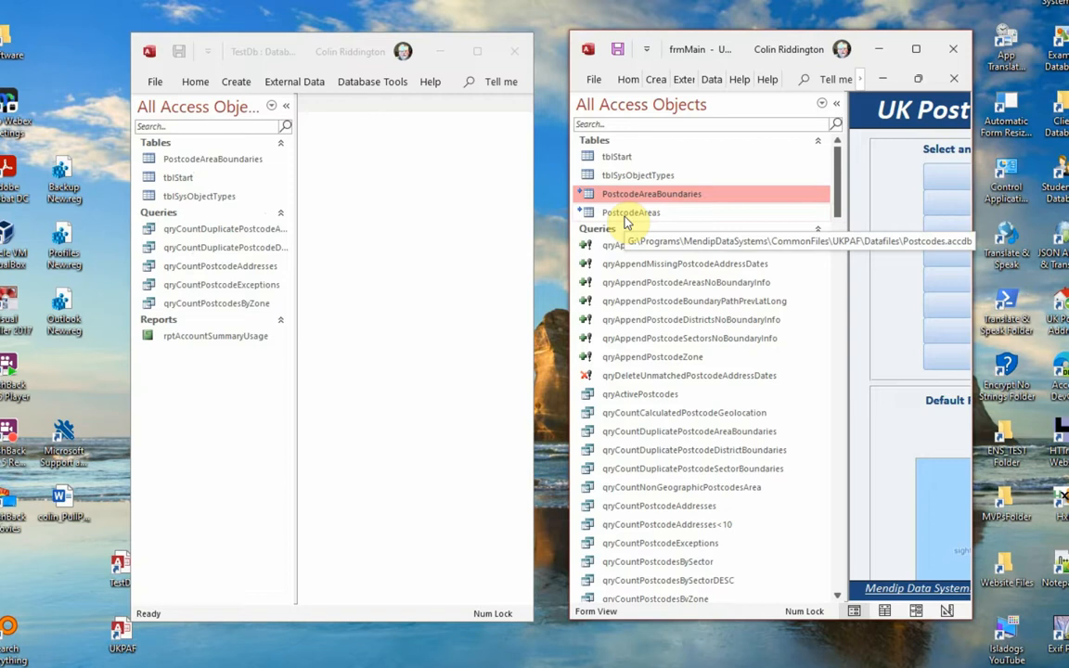
{"action": "left_click_drag", "start_coordinate": [625, 221], "coordinate": [247, 172]}
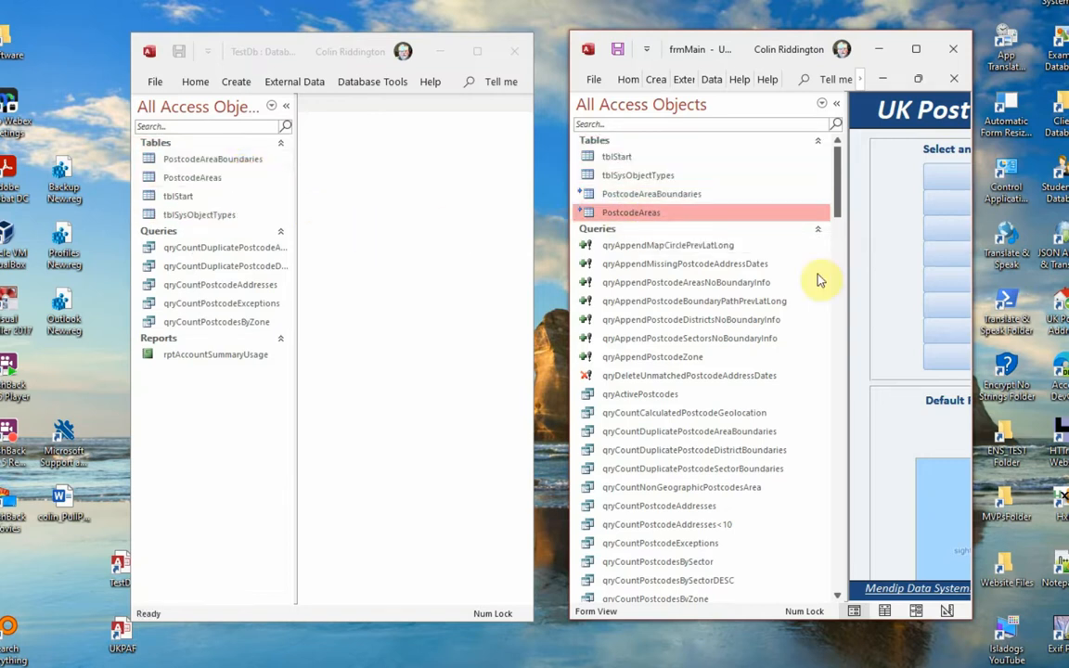
- Copy PostcodeAreaBoundaries and PostcodeAreas together into TestDb again, pasting each as a linked table that replaces the existing one
{"action": "mouse_move", "coordinate": [624, 199]}
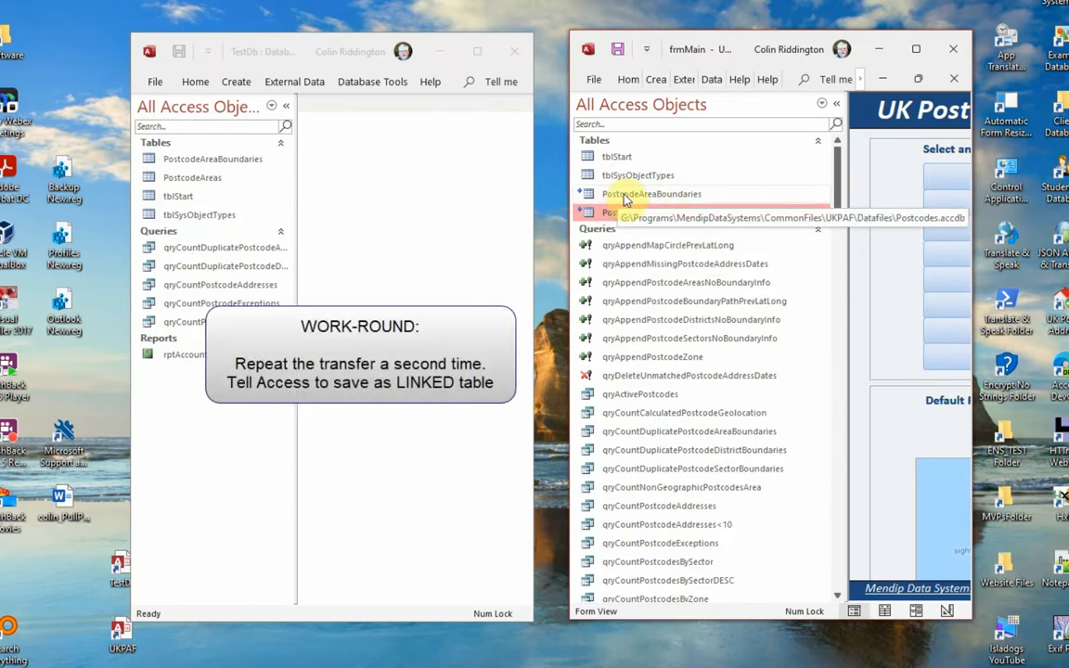
{"action": "left_click", "coordinate": [624, 199]}
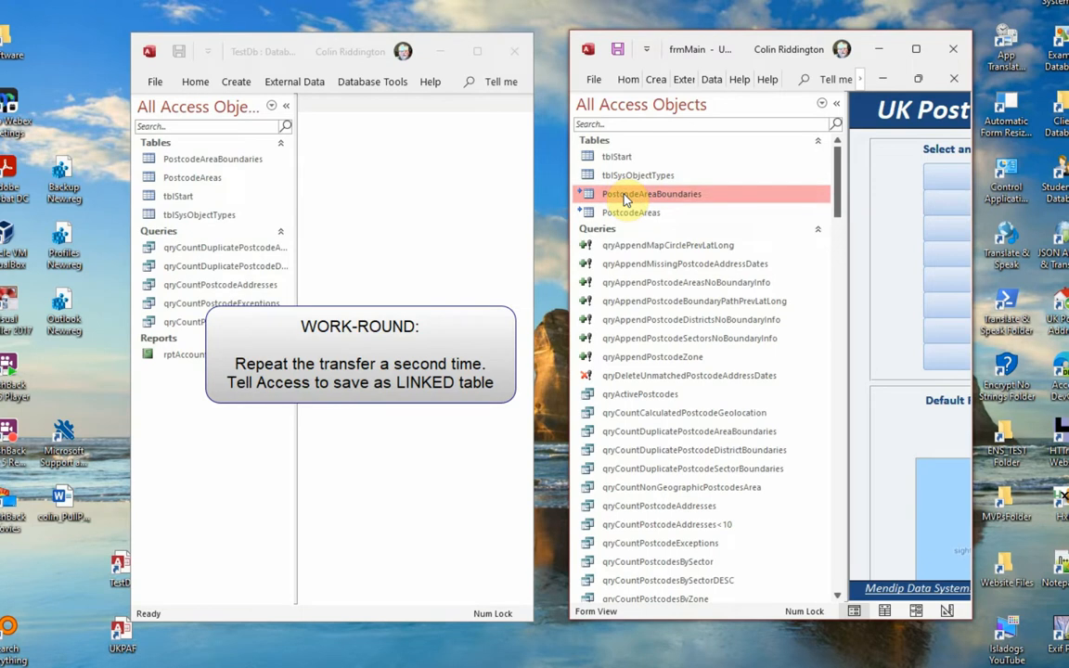
{"action": "left_click", "coordinate": [624, 214], "text": "shift"}
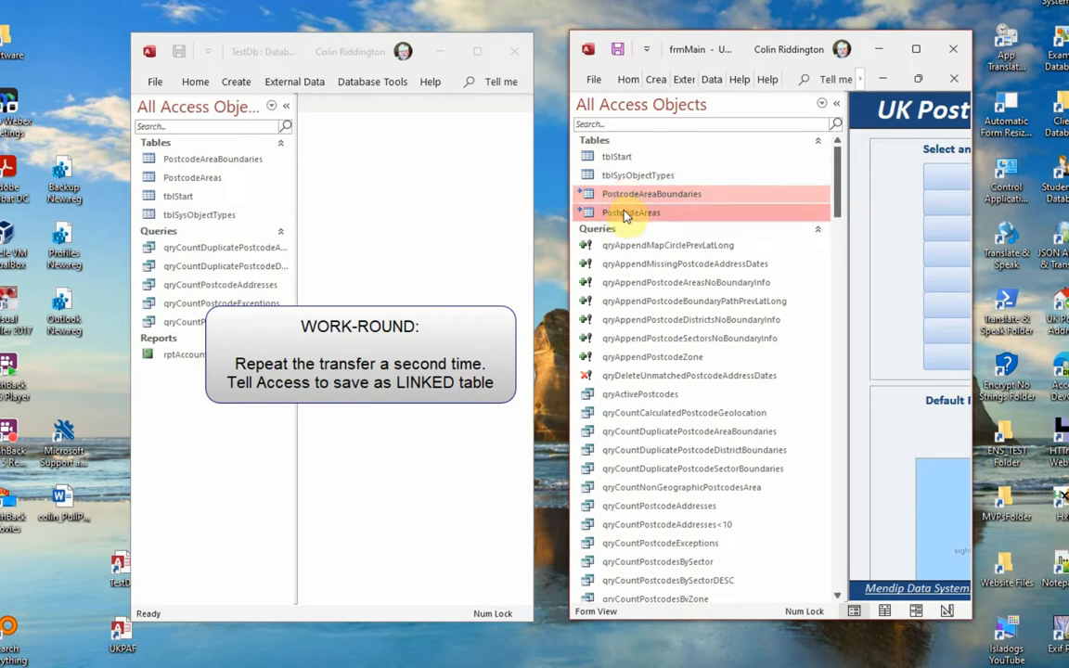
{"action": "left_click_drag", "start_coordinate": [625, 215], "coordinate": [274, 208]}
{"action": "left_click_drag", "start_coordinate": [376, 193], "coordinate": [417, 148]}
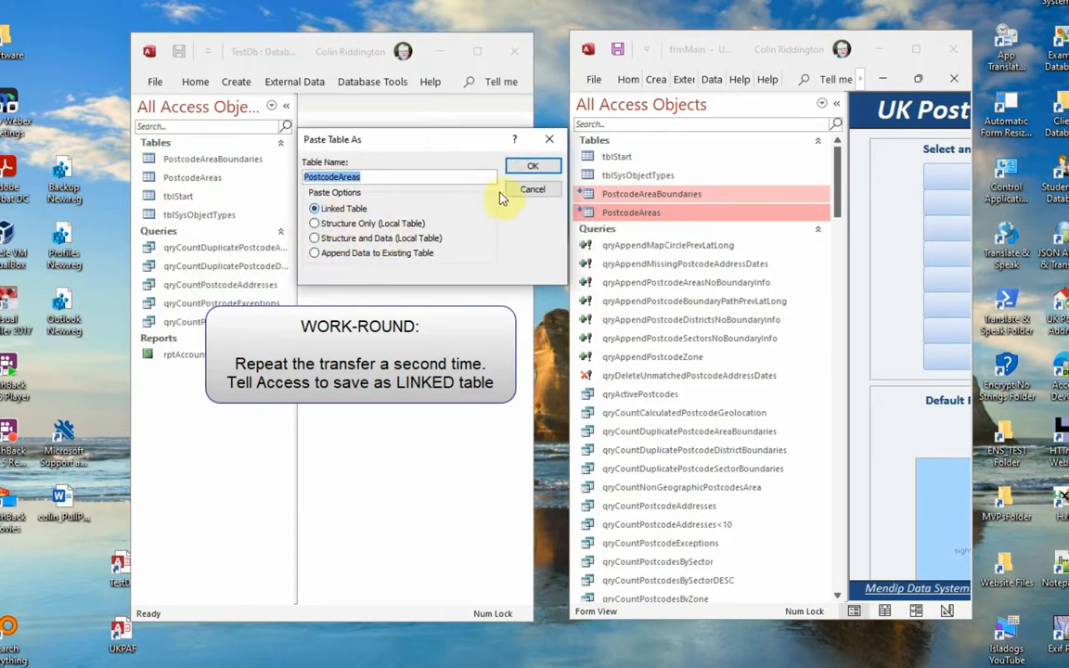
{"action": "left_click", "coordinate": [533, 165]}
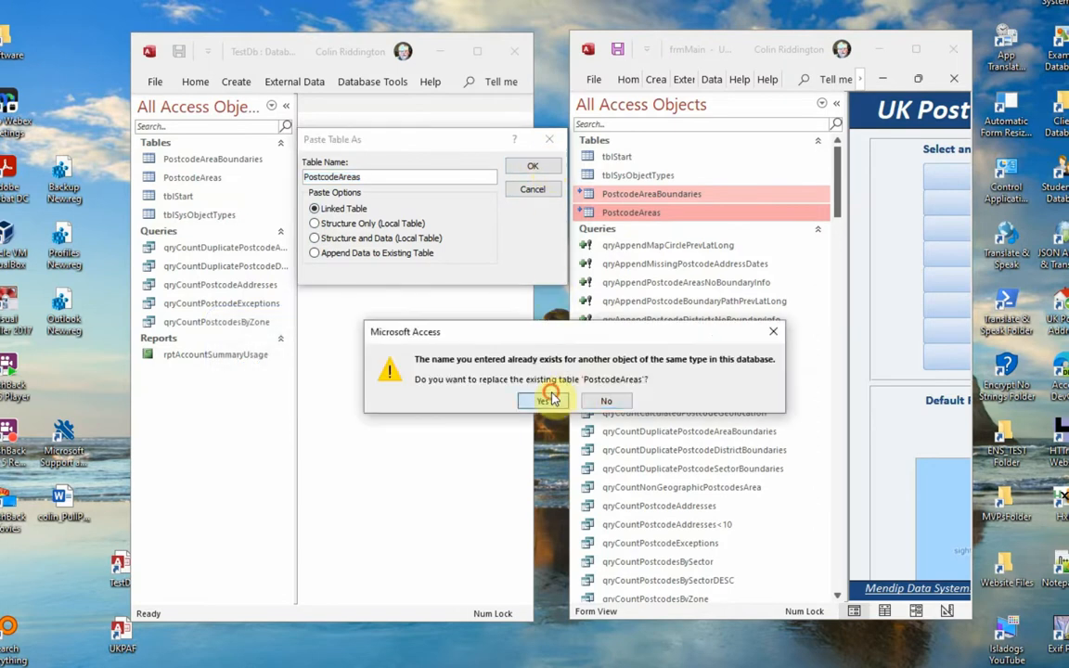
{"action": "left_click", "coordinate": [550, 397]}
{"action": "left_click", "coordinate": [431, 208]}
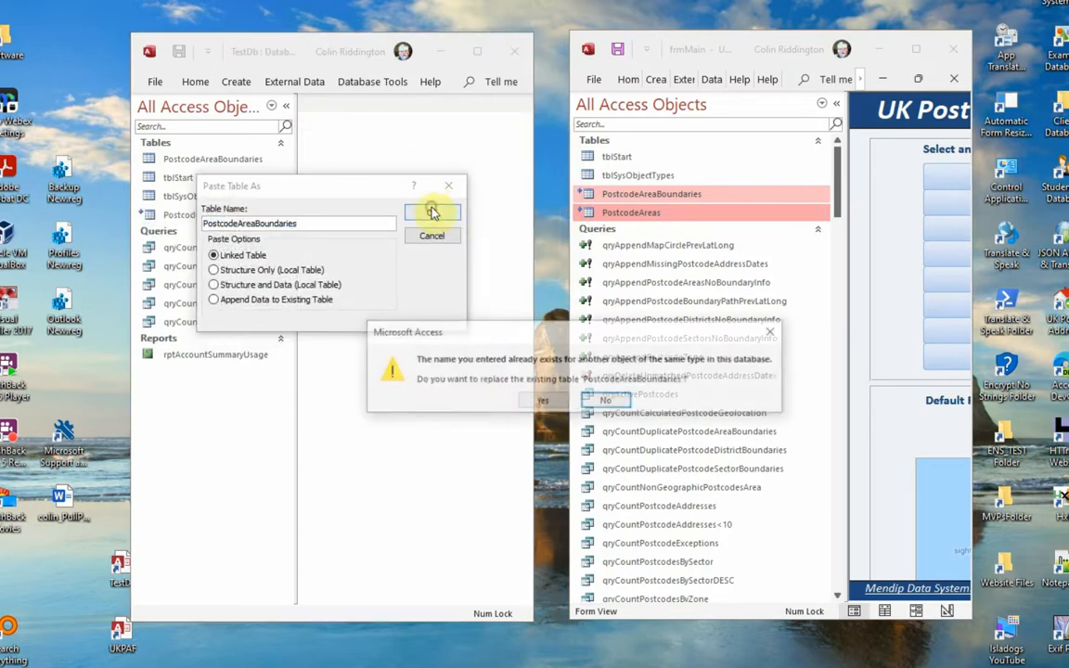
{"action": "left_click", "coordinate": [537, 397]}
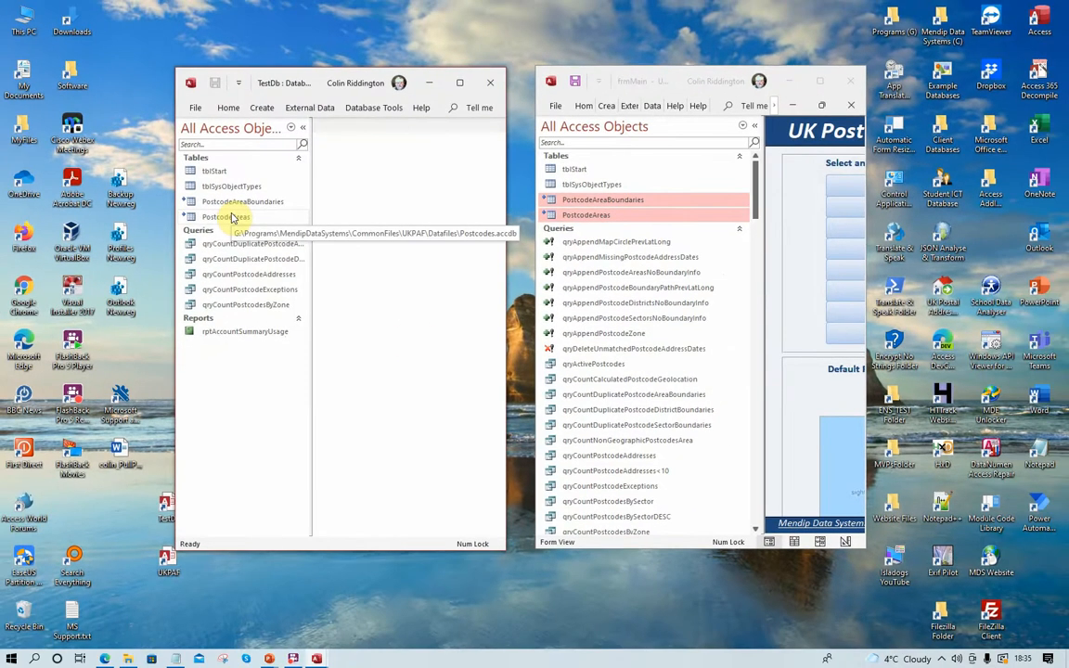
- Copy one more object from further down the address finder database's object list into TestDb
{"action": "left_click_drag", "start_coordinate": [754, 203], "coordinate": [738, 485]}
{"action": "left_click_drag", "start_coordinate": [584, 366], "coordinate": [240, 399]}
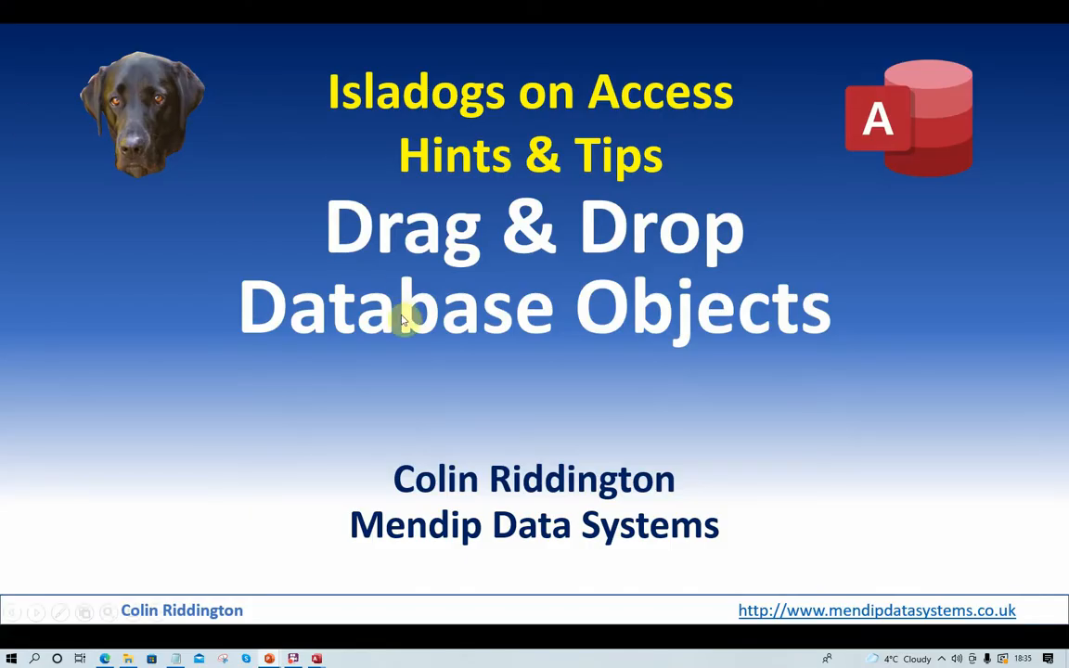
{"action": "left_click", "coordinate": [238, 433]}
{"action": "left_click", "coordinate": [636, 386]}
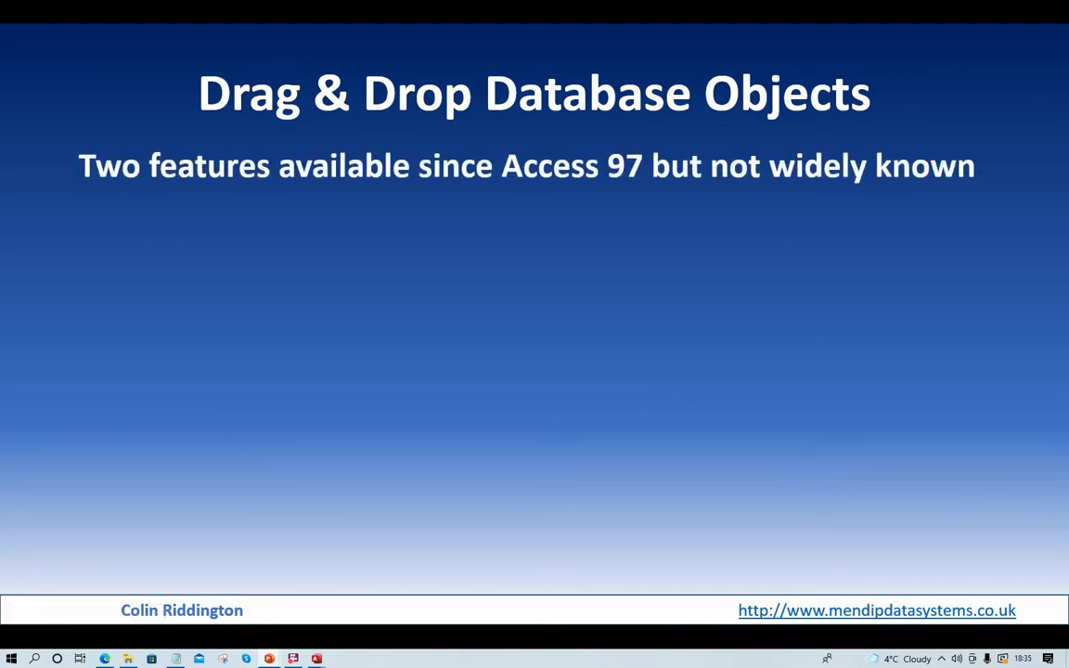
{"action": "key", "text": "Right"}
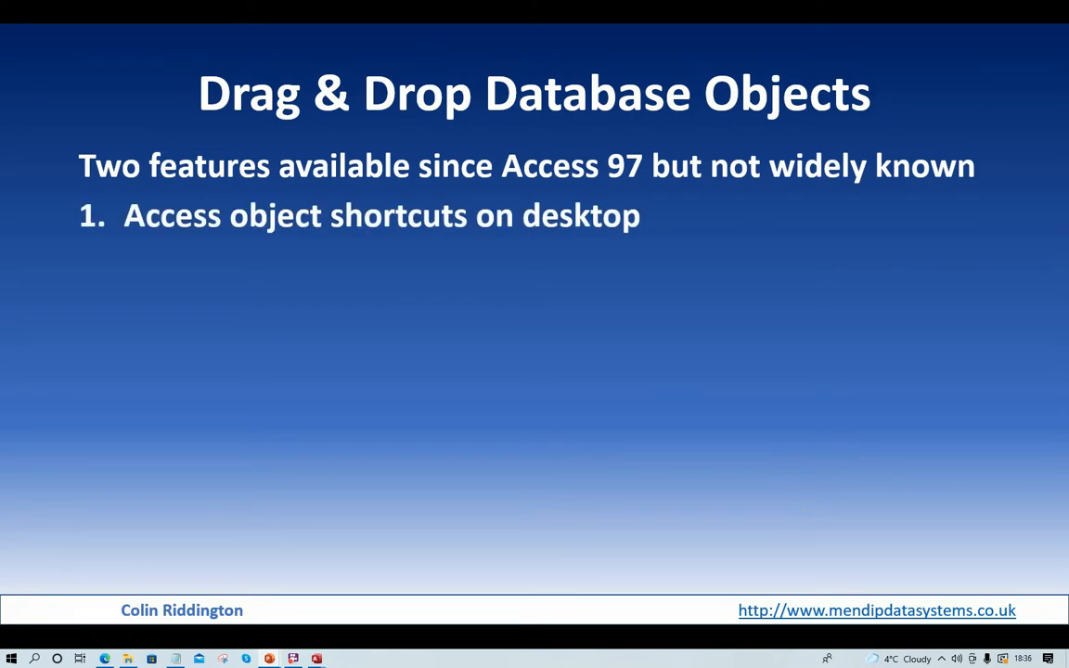
{"action": "key", "text": "Right"}
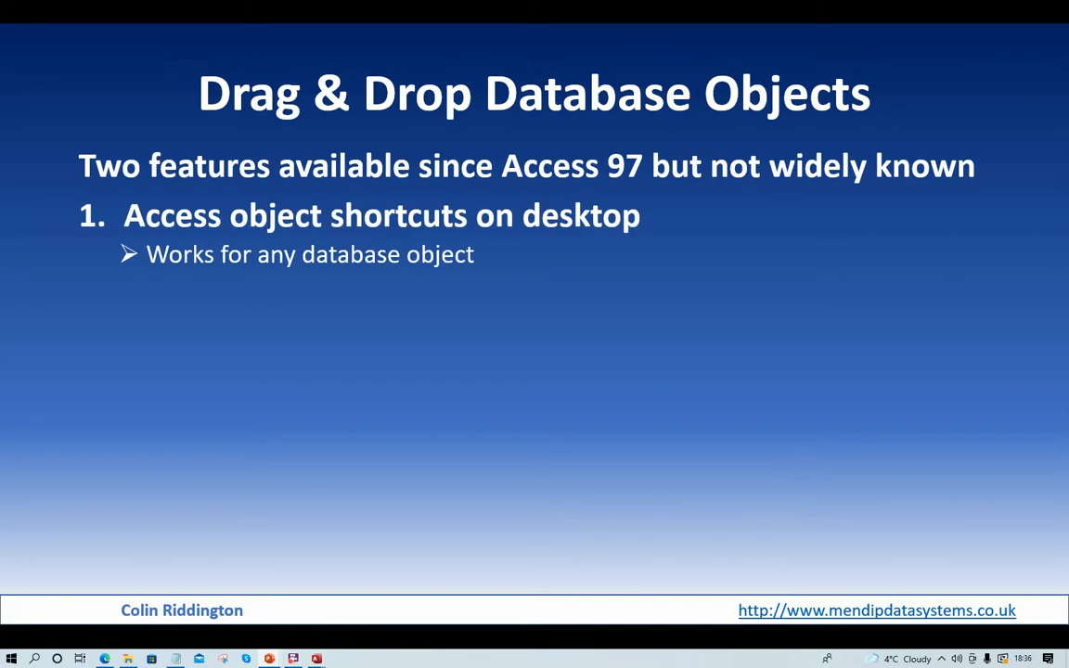
{"action": "key", "text": "Right"}
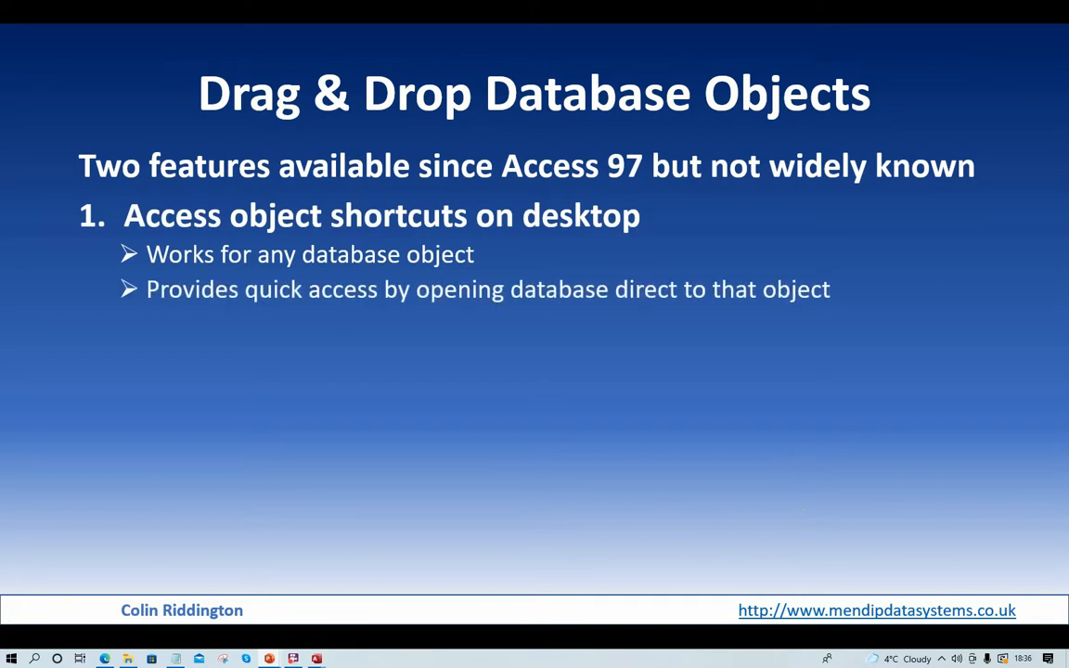